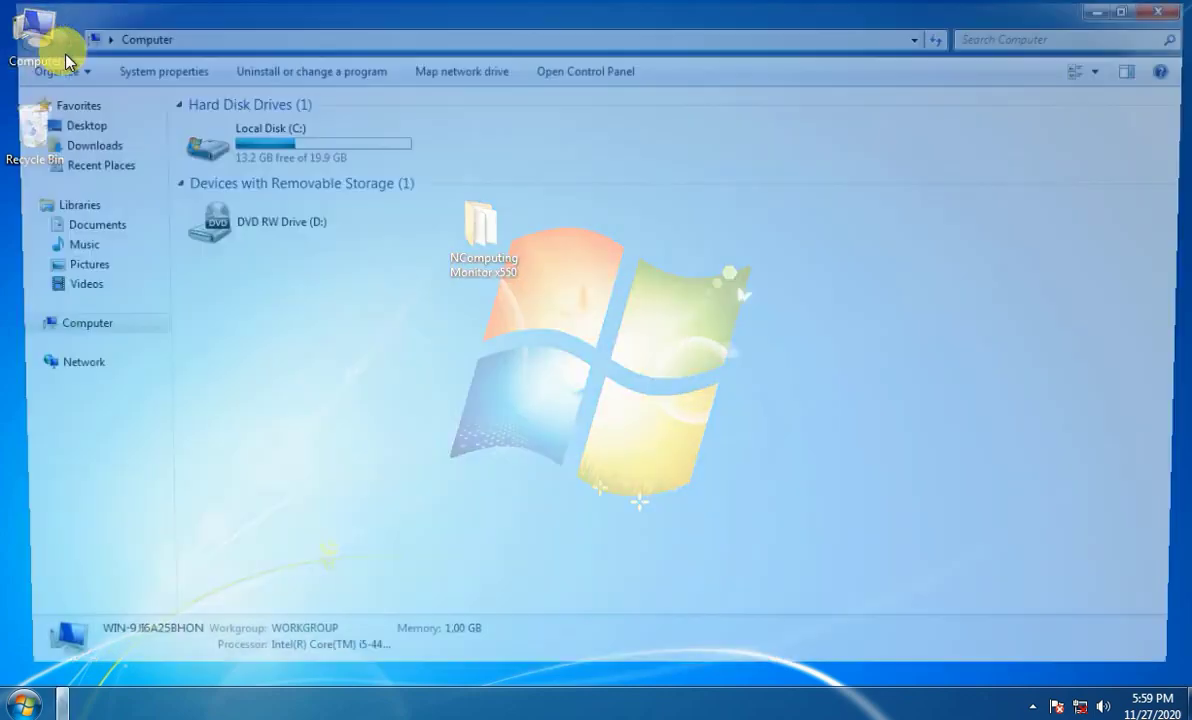
# Locate the NComputing folder in Program Files on Local Disk (C:), then minimize the folder window.
pyautogui.doubleClick(306, 144)
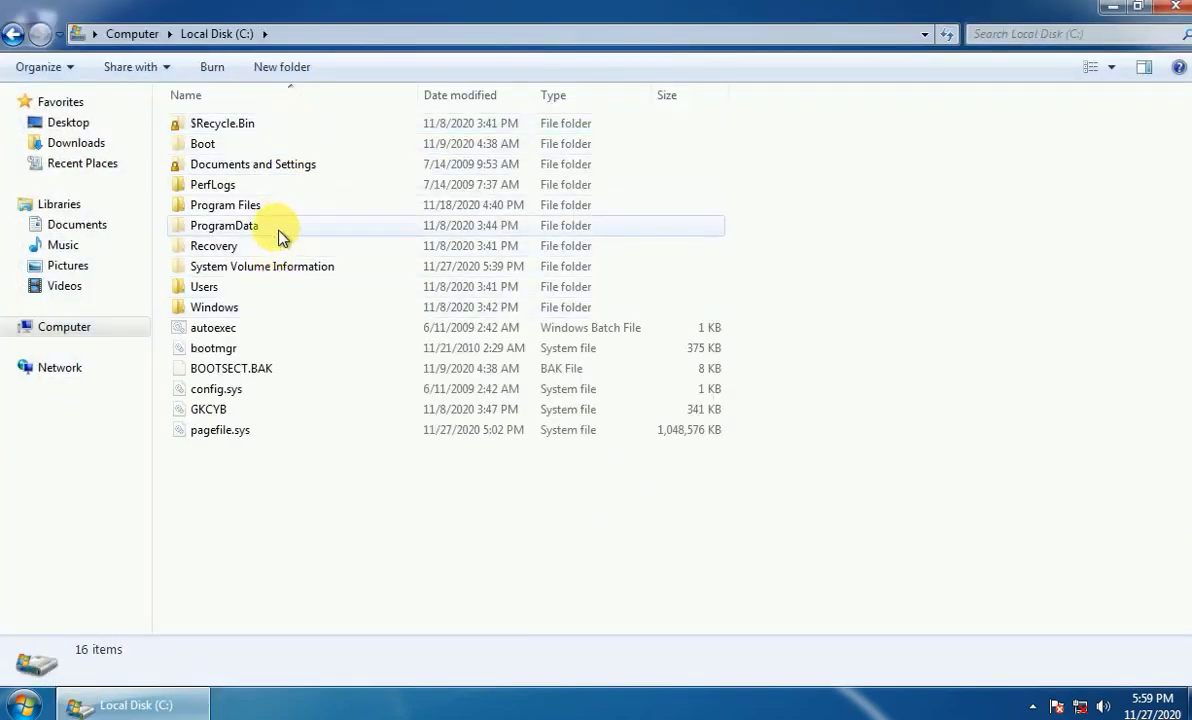
pyautogui.doubleClick(275, 206)
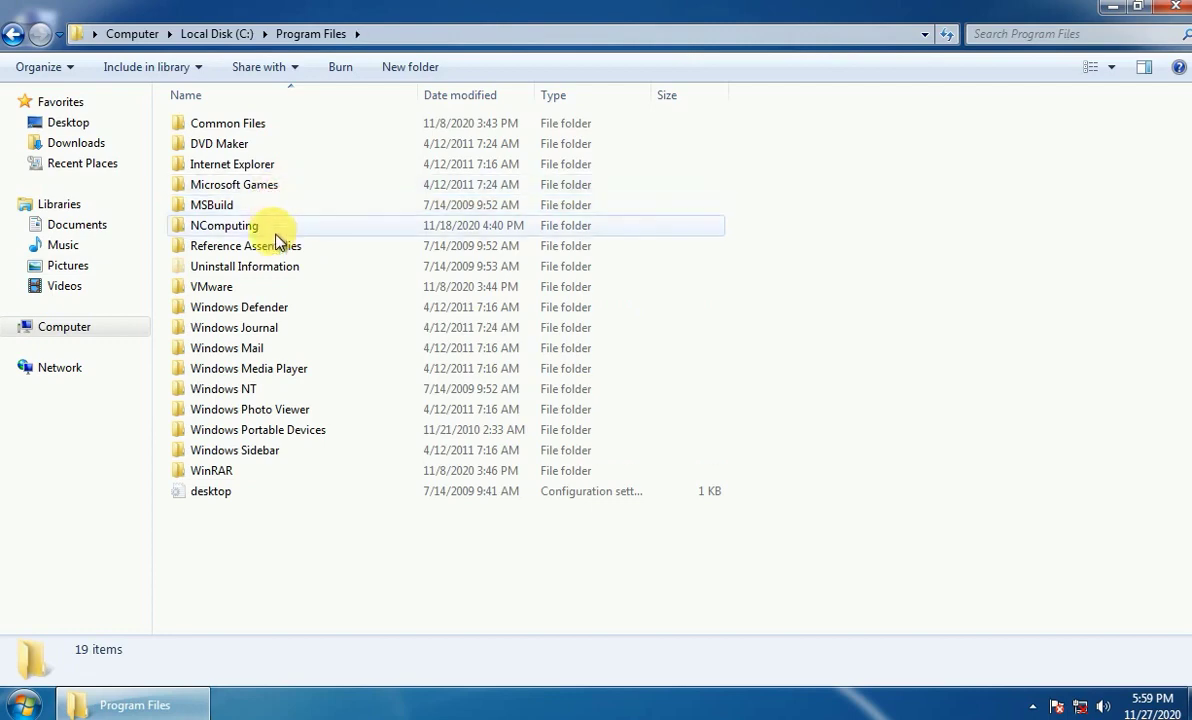
pyautogui.click(268, 230)
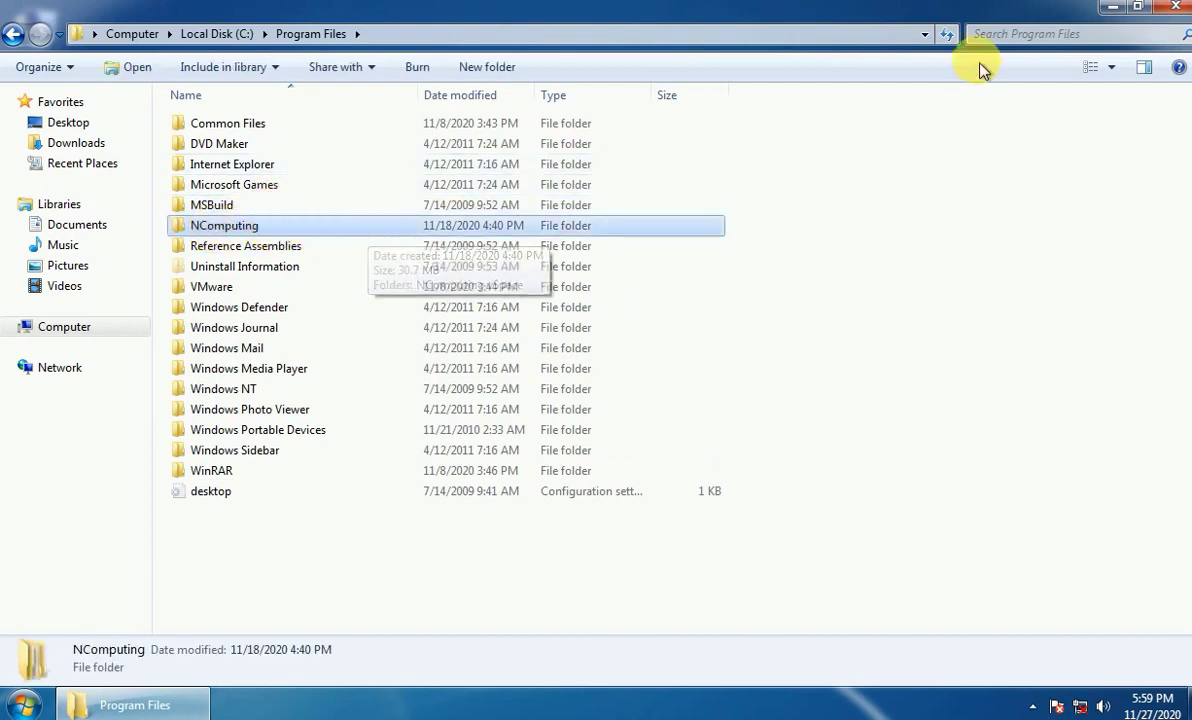
pyautogui.click(1112, 10)
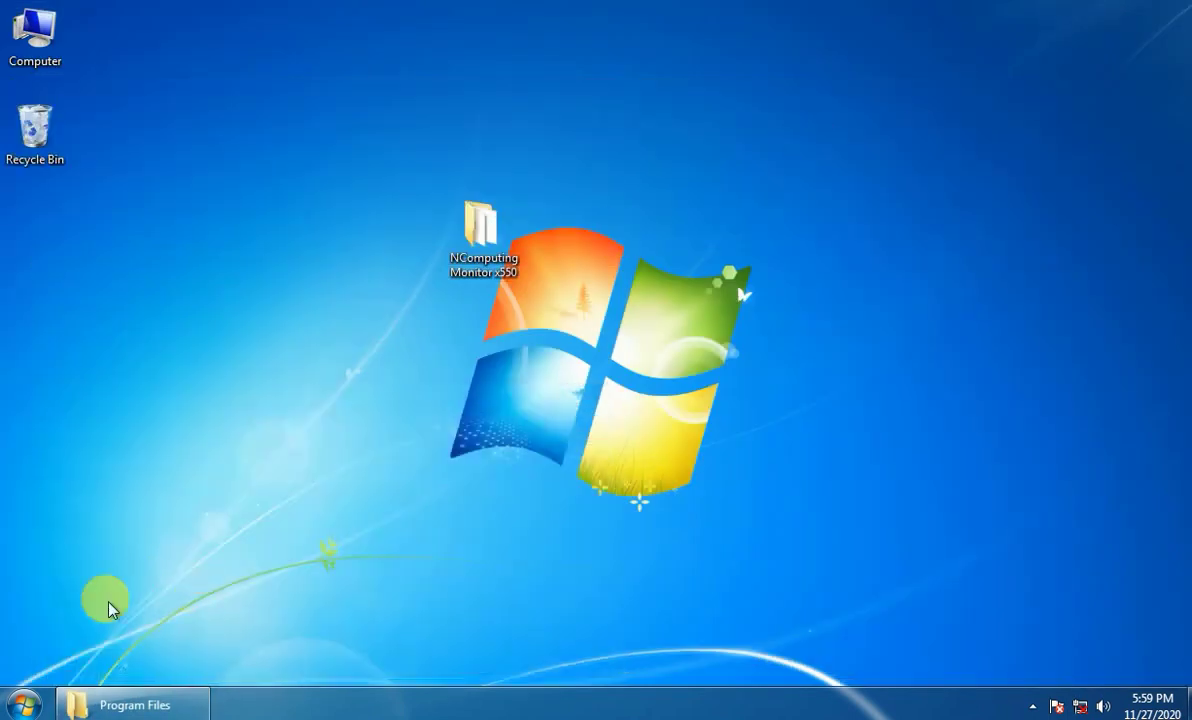
# Open NC-Console and view the License Information under NComputing vSpace, then minimize the console.
pyautogui.click(24, 702)
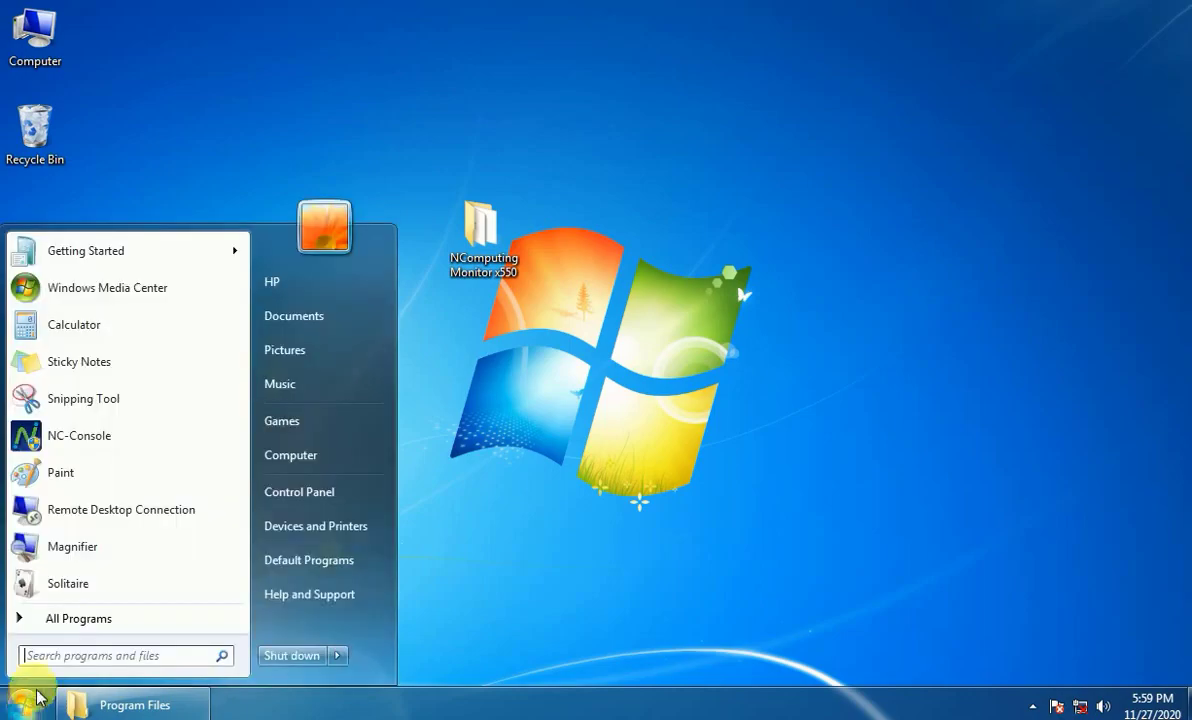
pyautogui.click(117, 436)
pyautogui.click(298, 476)
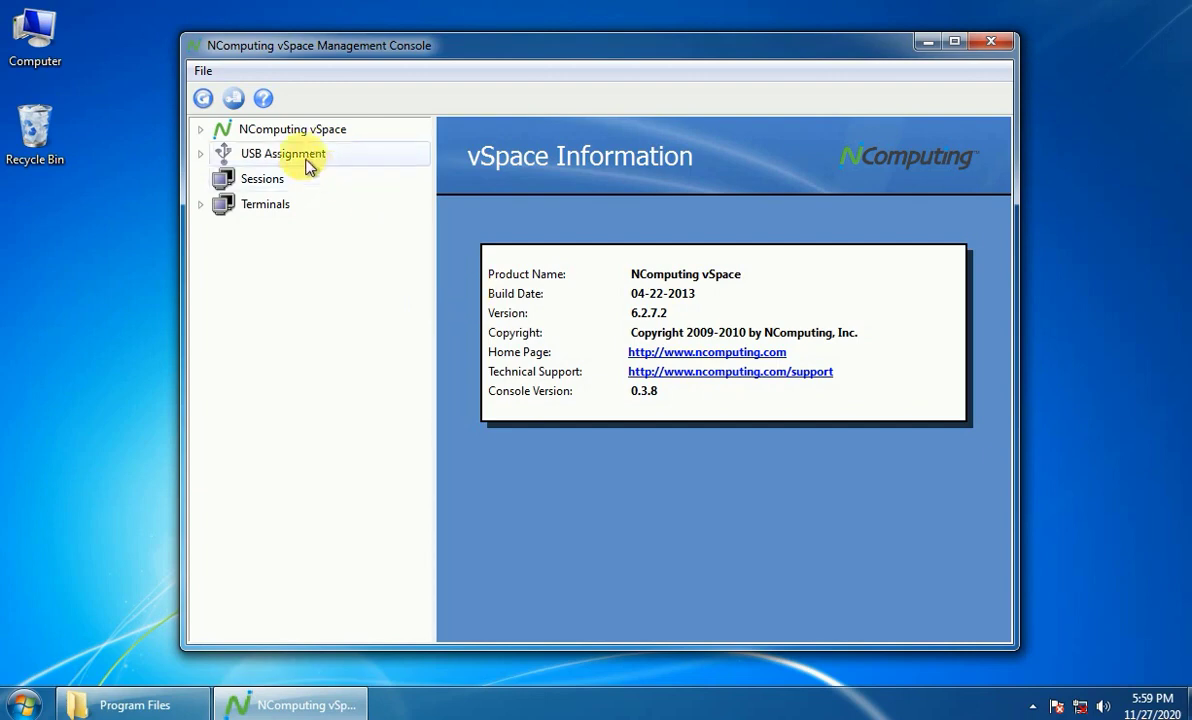
pyautogui.doubleClick(209, 132)
pyautogui.click(267, 149)
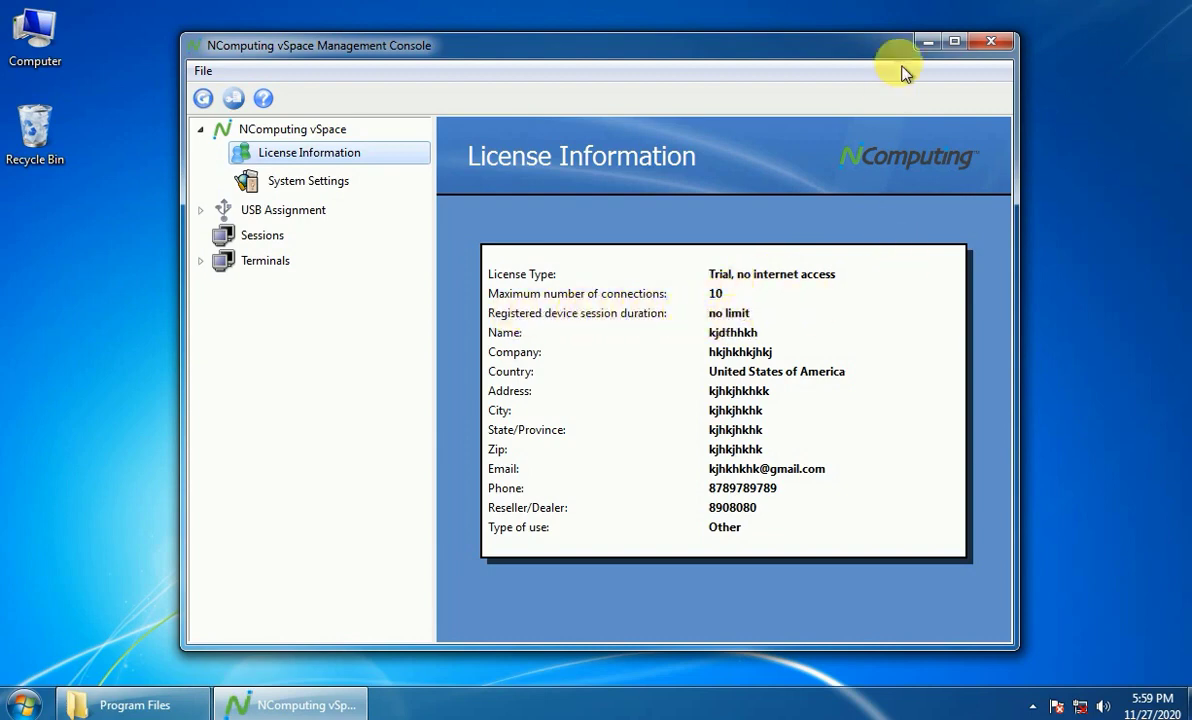
pyautogui.click(925, 45)
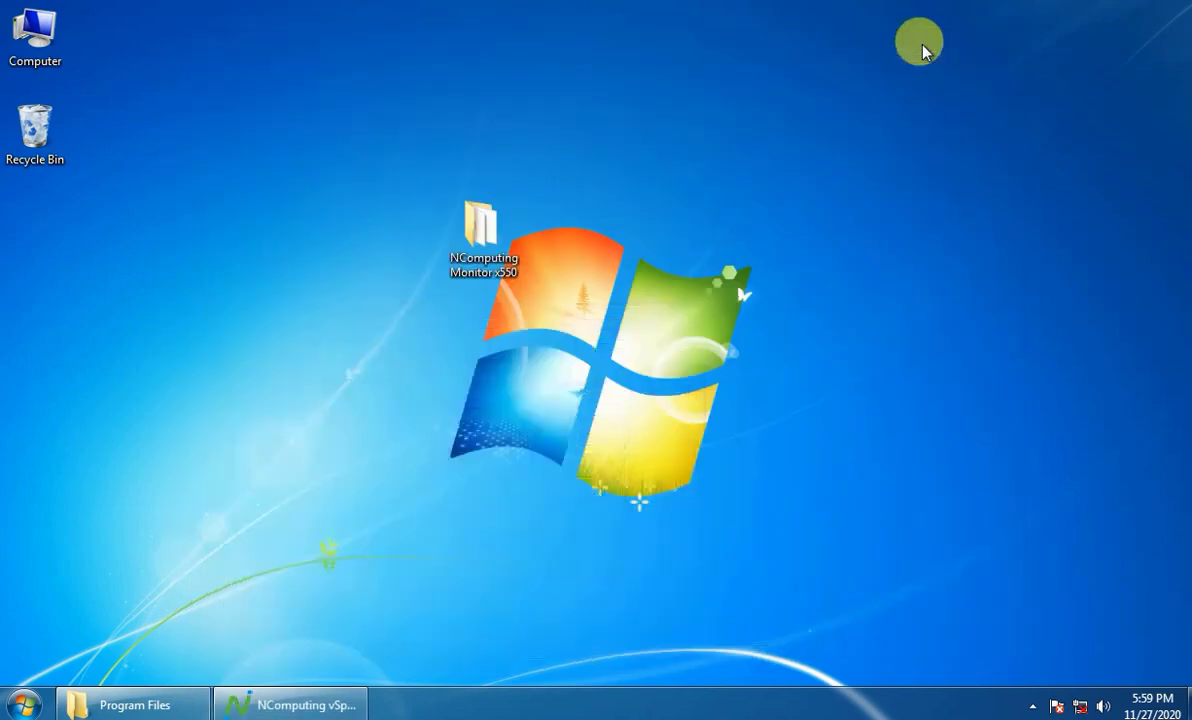
# Merge the "take ownership" registry file from the desktop folder NComputing Monitor x550 into the registry, allowing the changes.
pyautogui.doubleClick(509, 237)
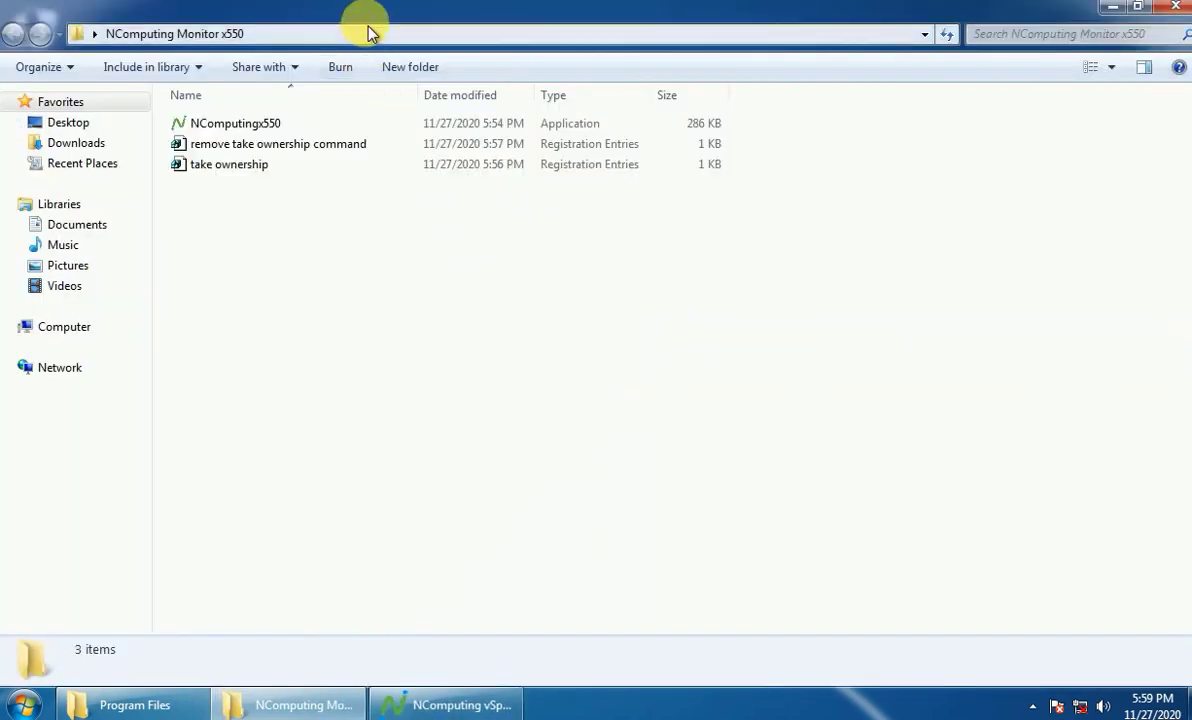
pyautogui.moveTo(372, 32); pyautogui.dragTo(583, 122)
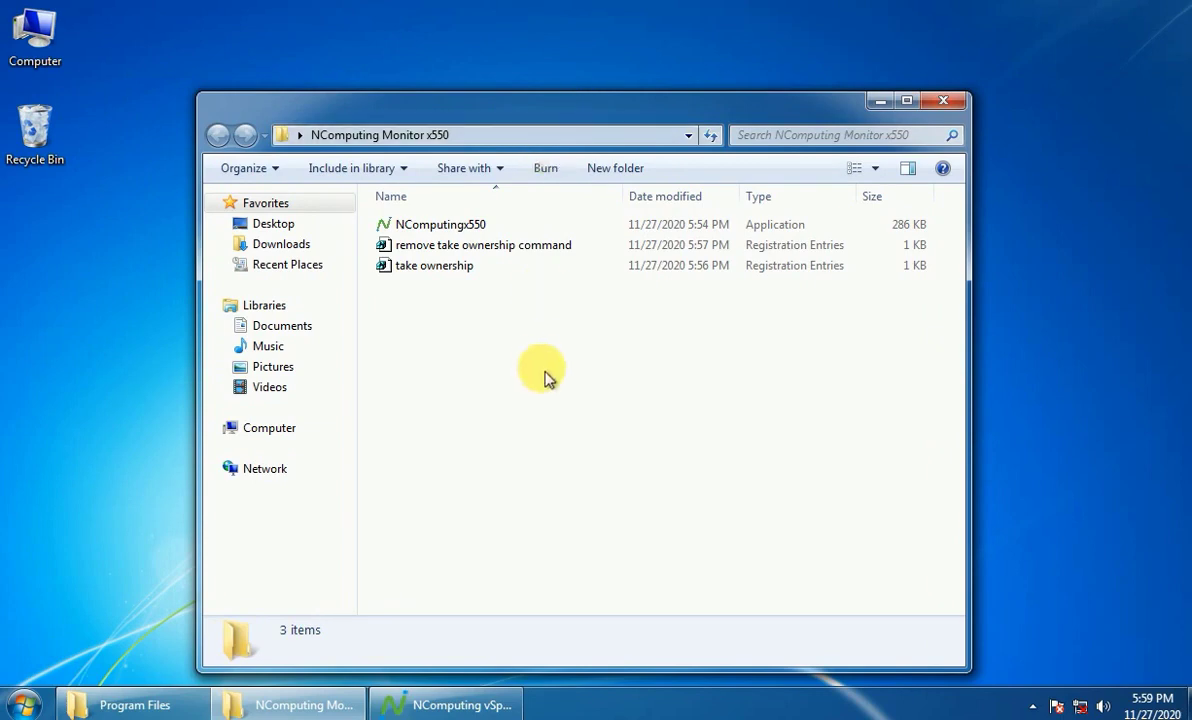
pyautogui.doubleClick(462, 278)
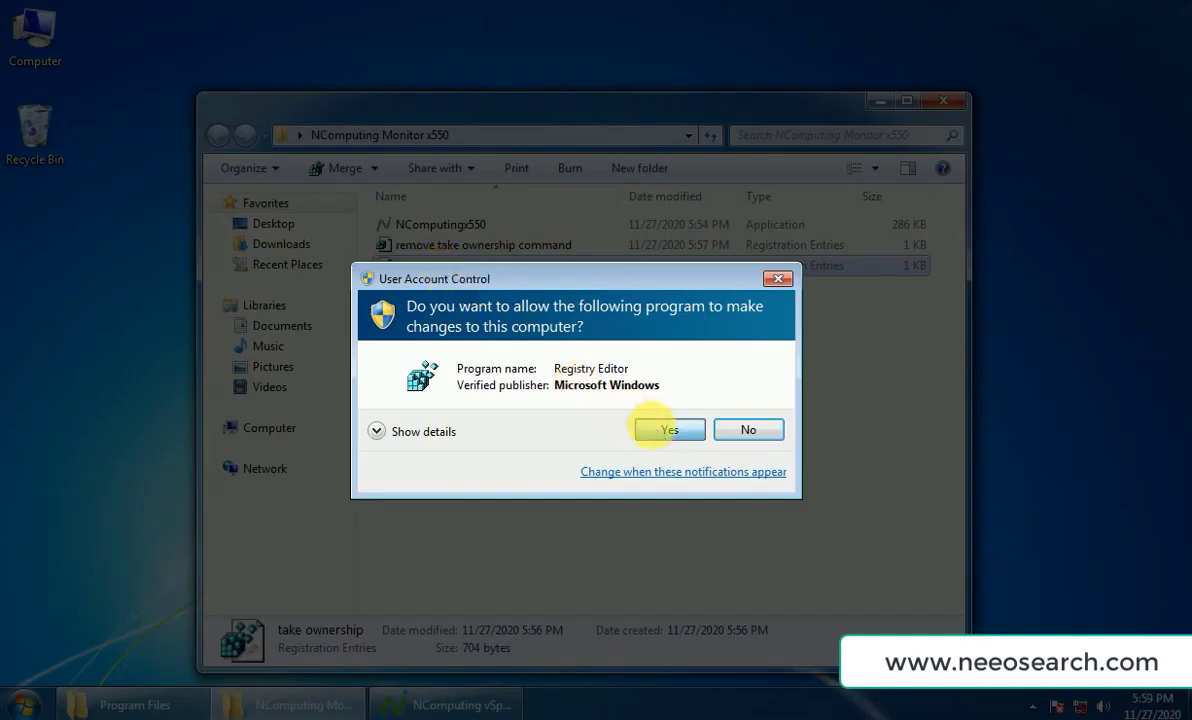
pyautogui.click(668, 430)
pyautogui.click(729, 380)
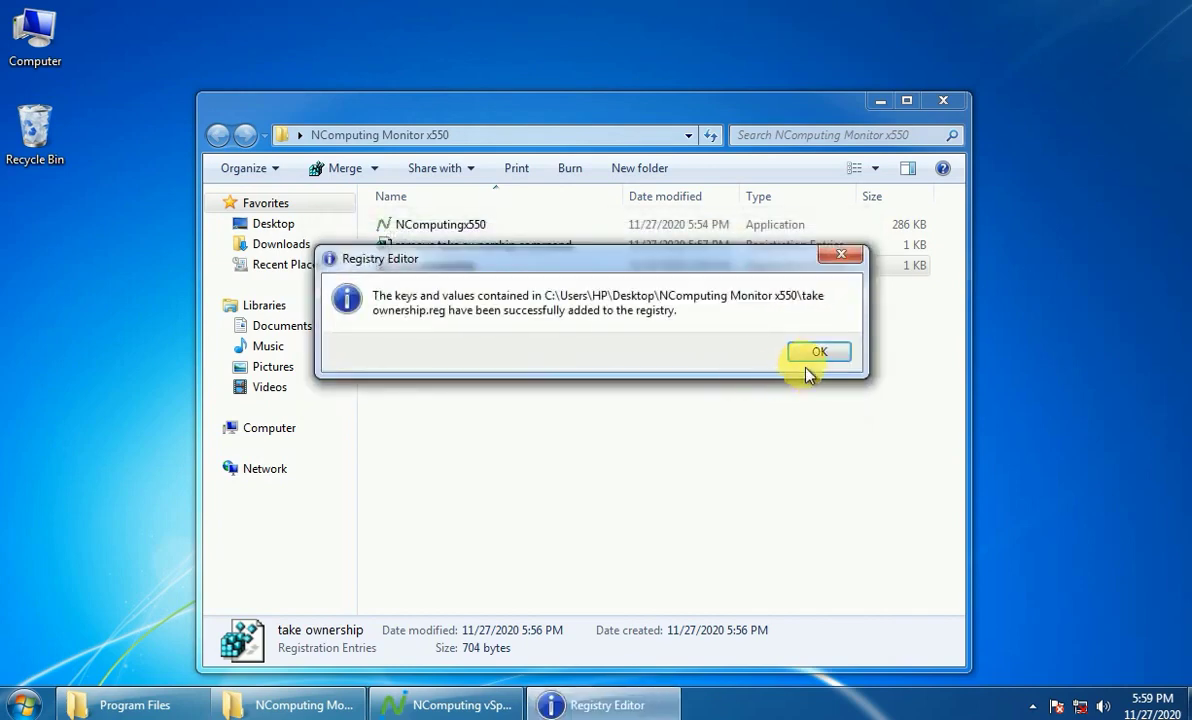
pyautogui.click(811, 358)
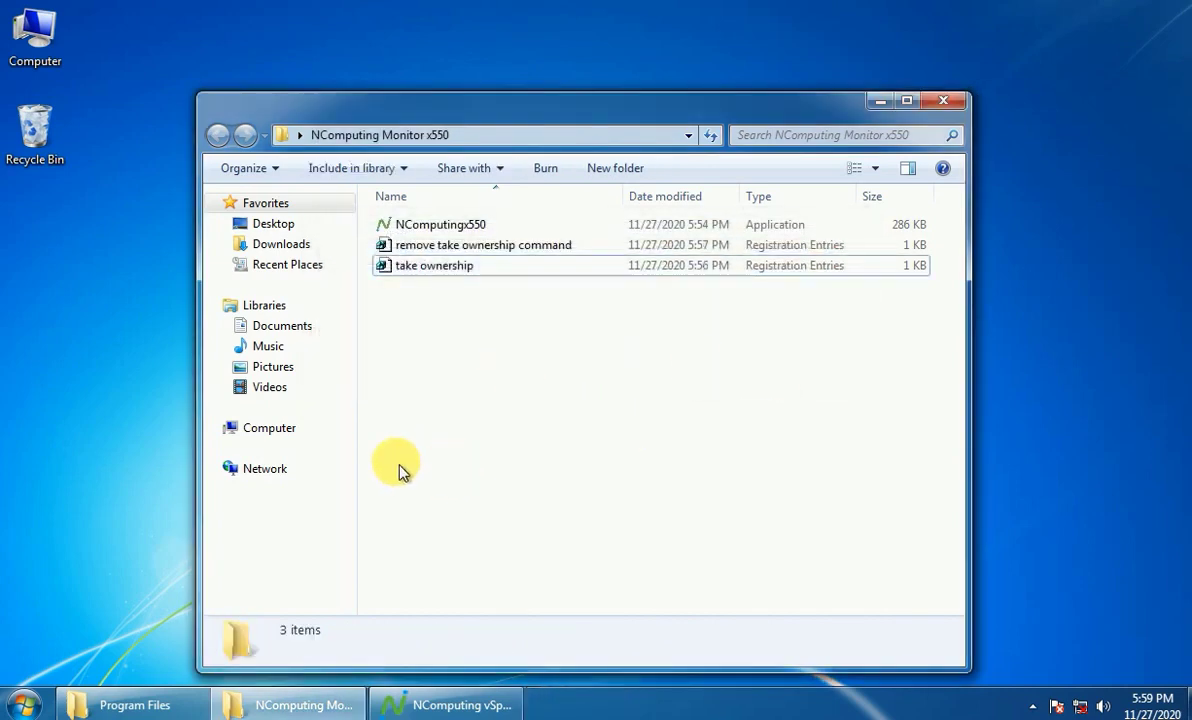
# Apply Take Ownership to the NComputing folder in Program Files, then minimize the folder window.
pyautogui.click(272, 704)
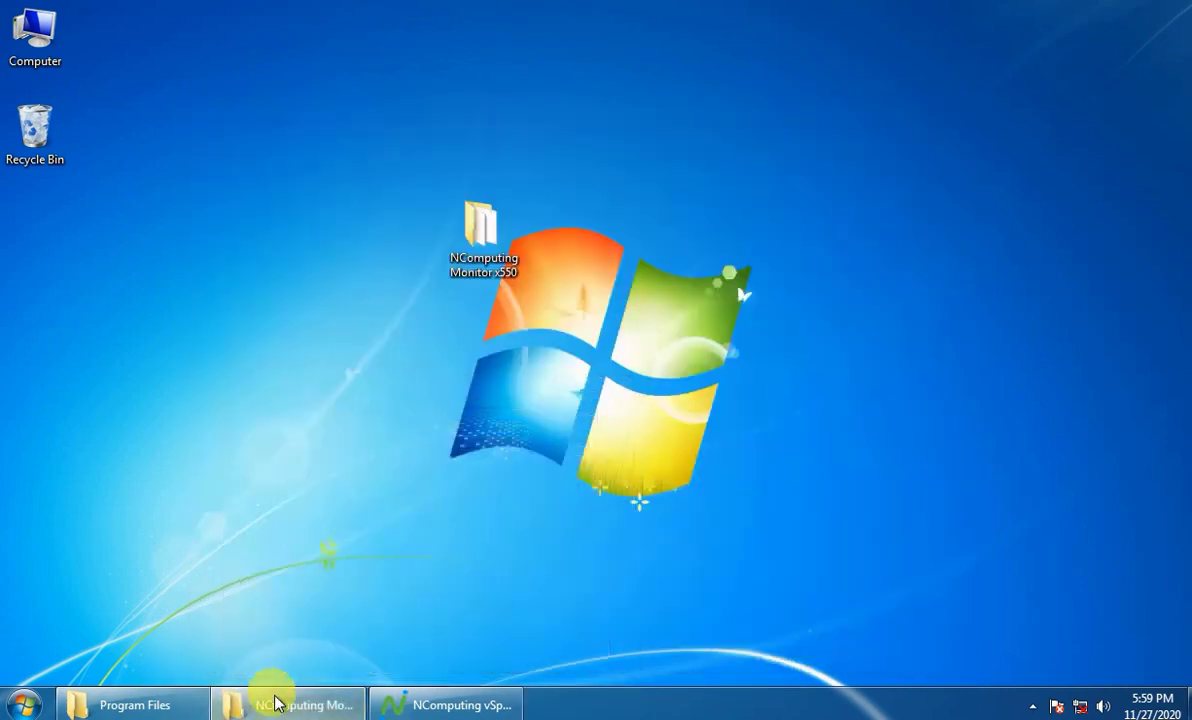
pyautogui.click(185, 705)
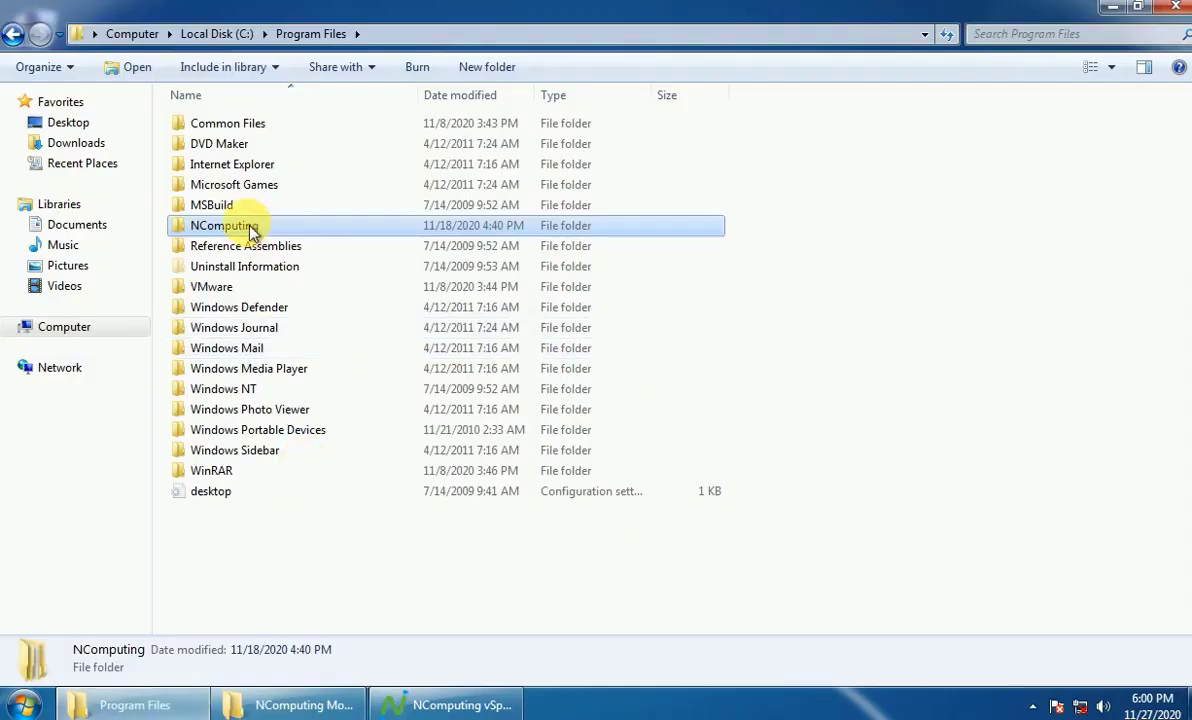
pyautogui.rightClick(251, 229)
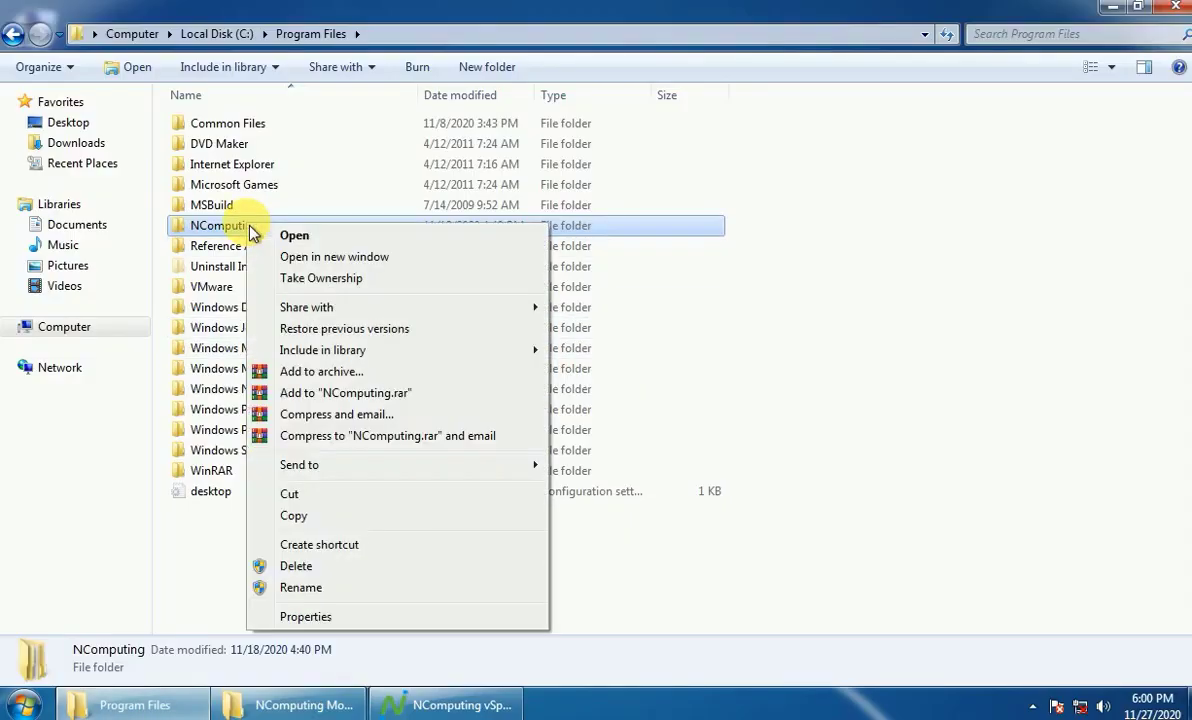
pyautogui.click(348, 285)
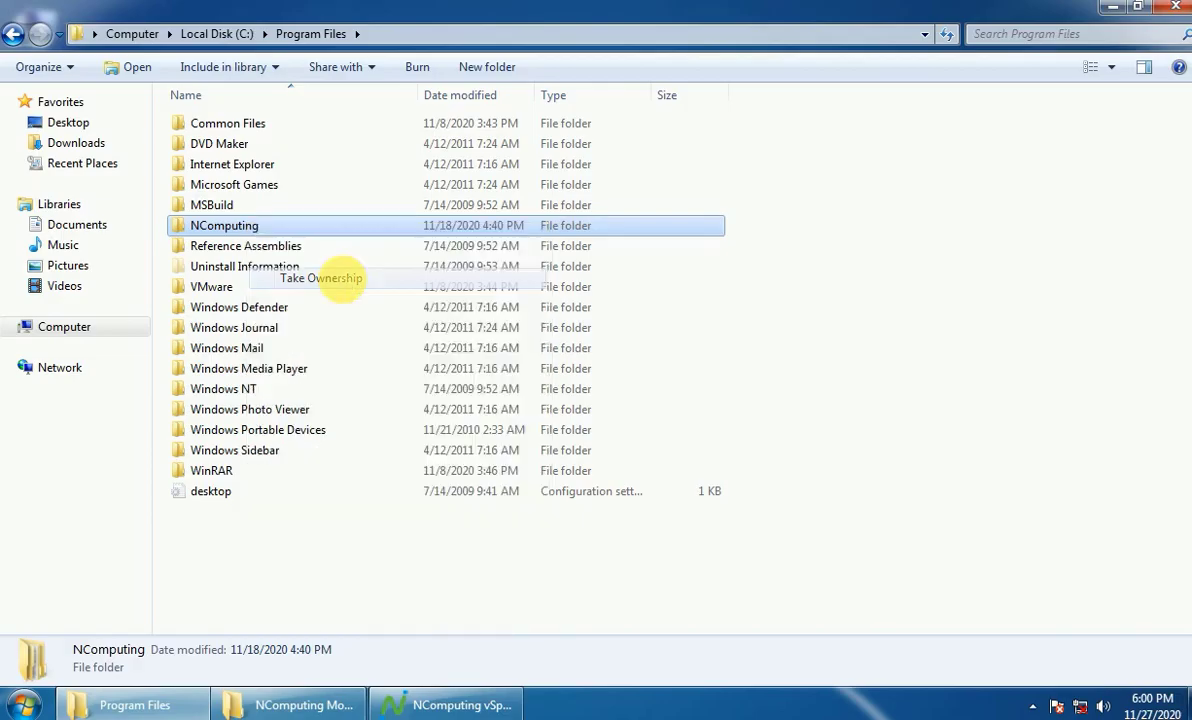
pyautogui.click(655, 396)
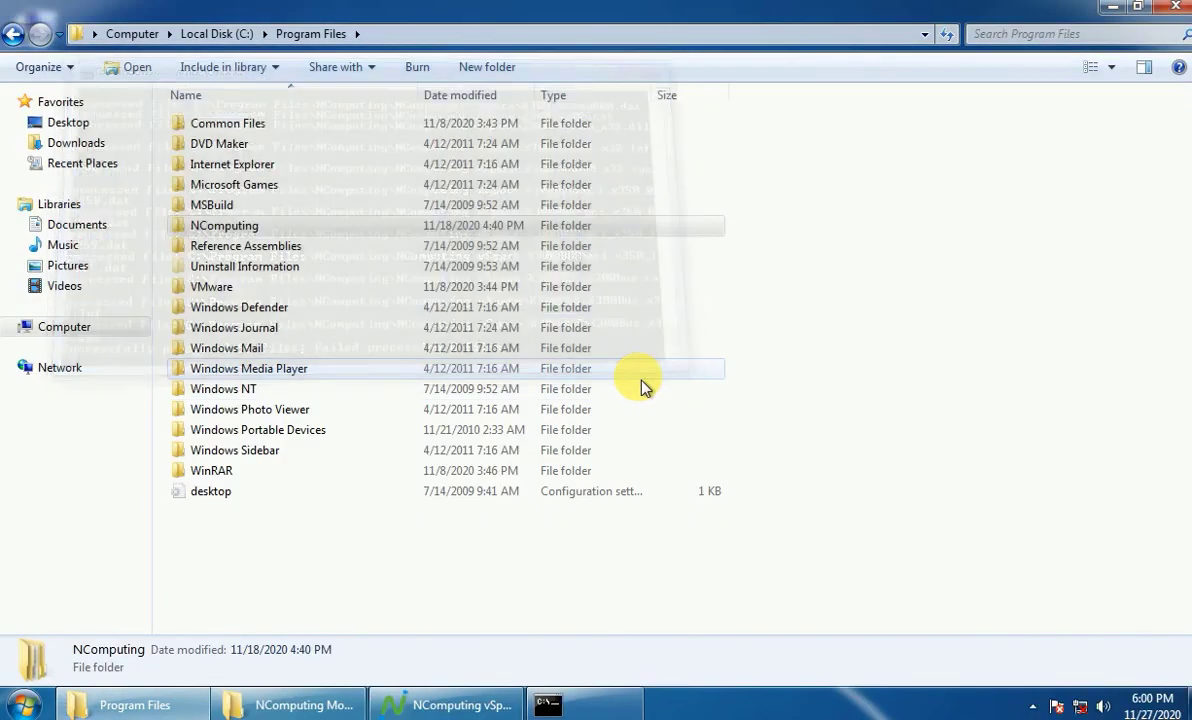
pyautogui.click(1115, 10)
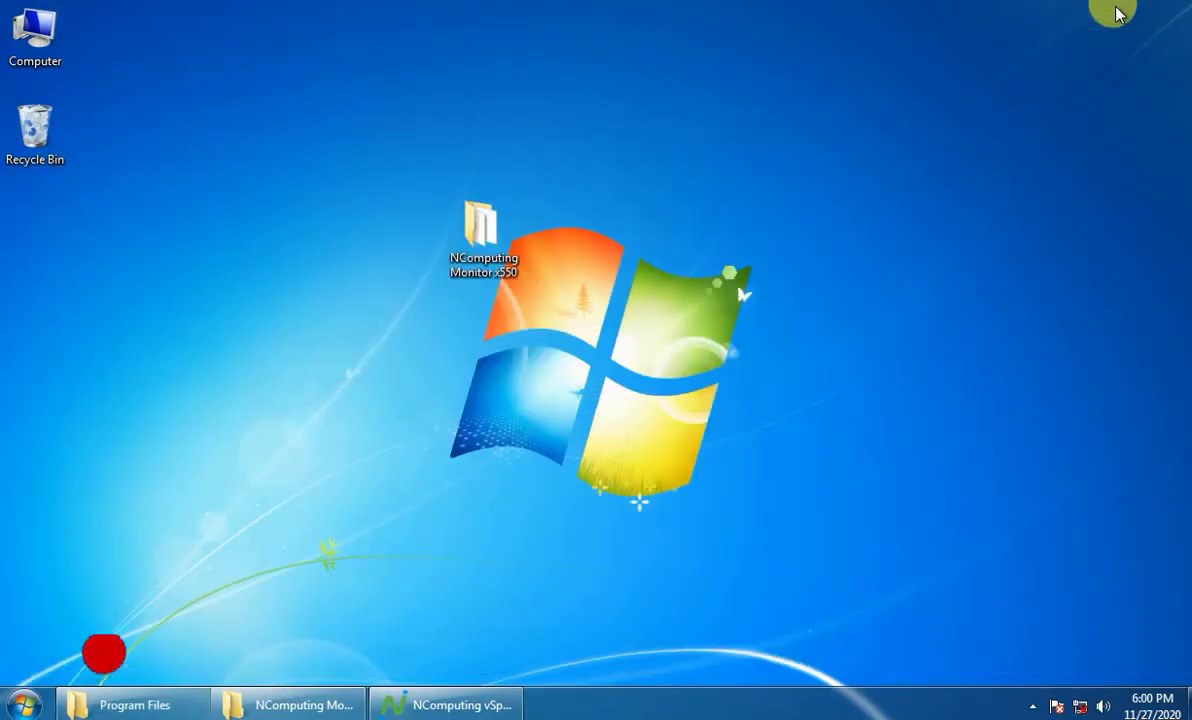
# Open the current user's Startup programs folder and place its window clear of the NComputing Monitor x550 desktop folder.
pyautogui.click(24, 705)
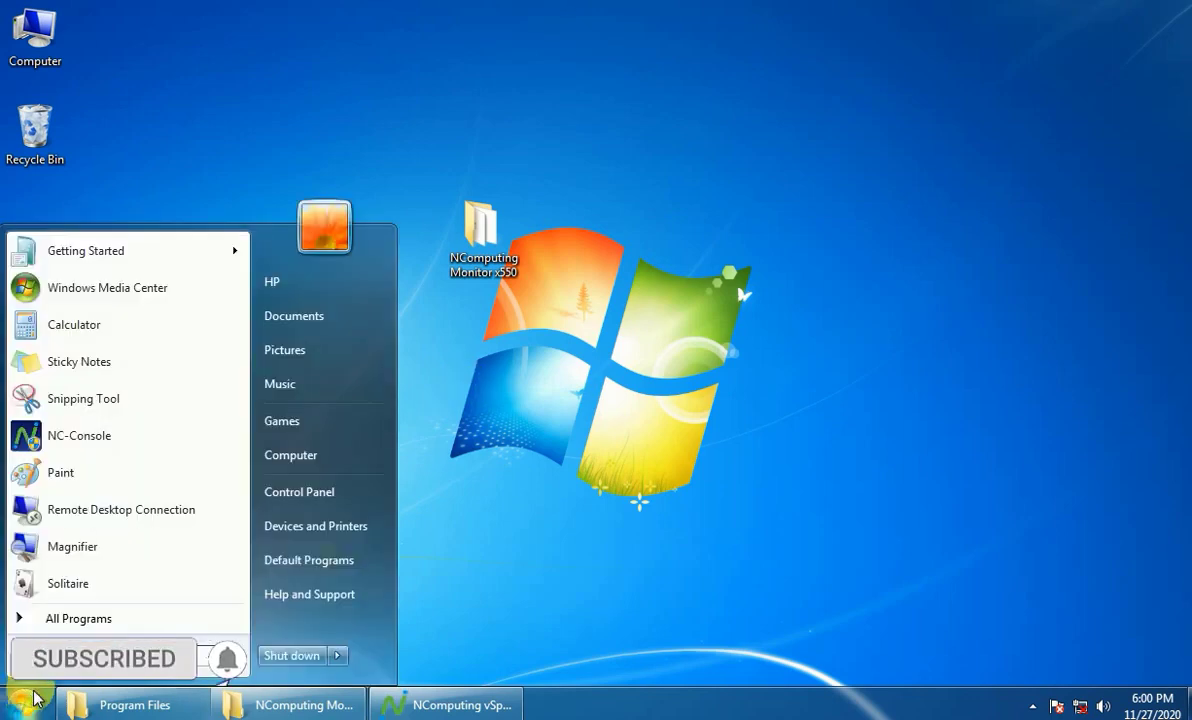
pyautogui.click(93, 620)
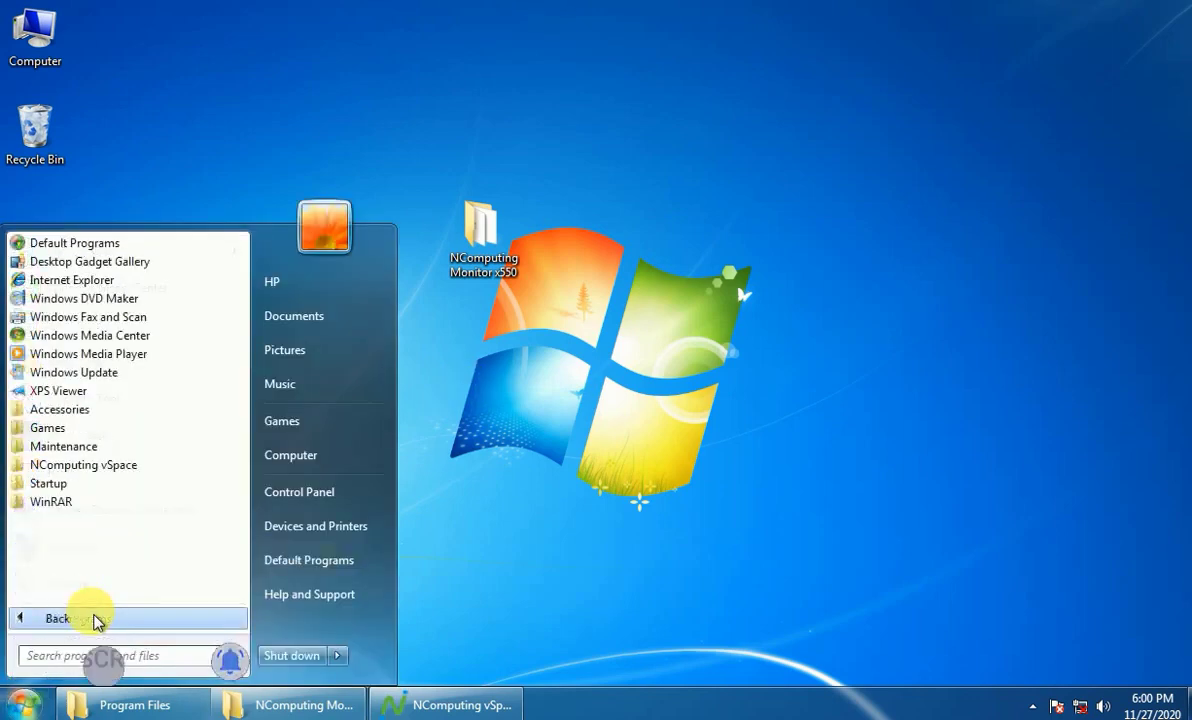
pyautogui.rightClick(95, 490)
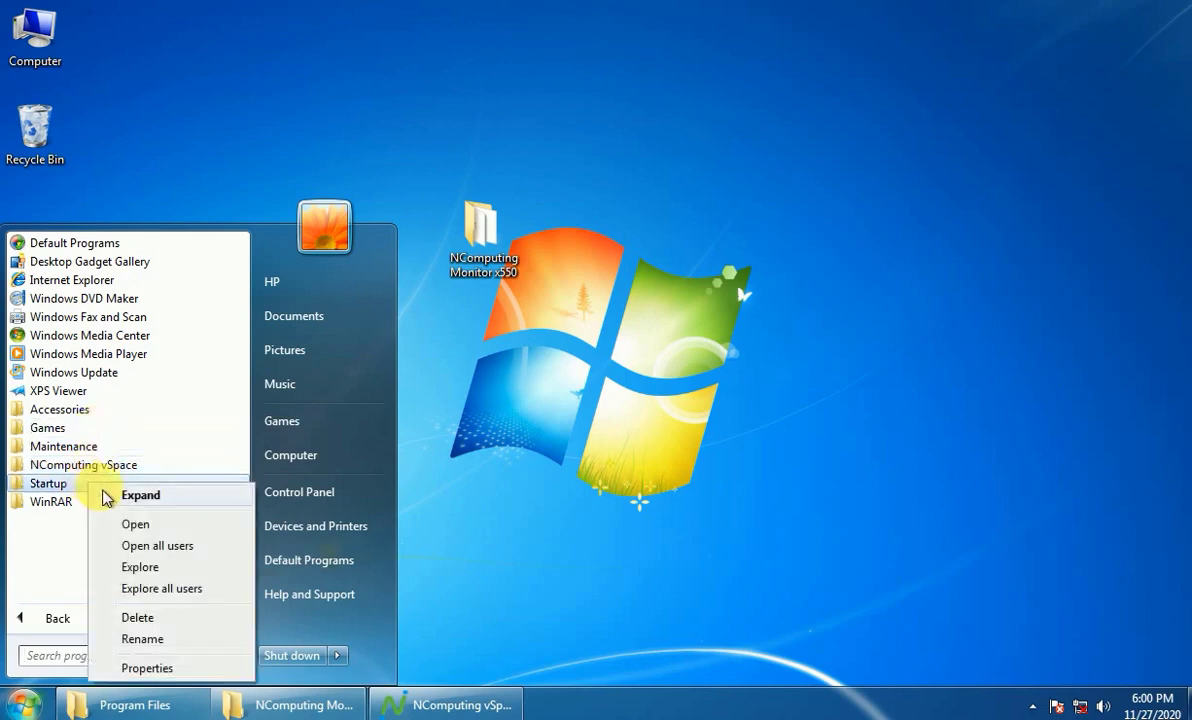
pyautogui.click(128, 524)
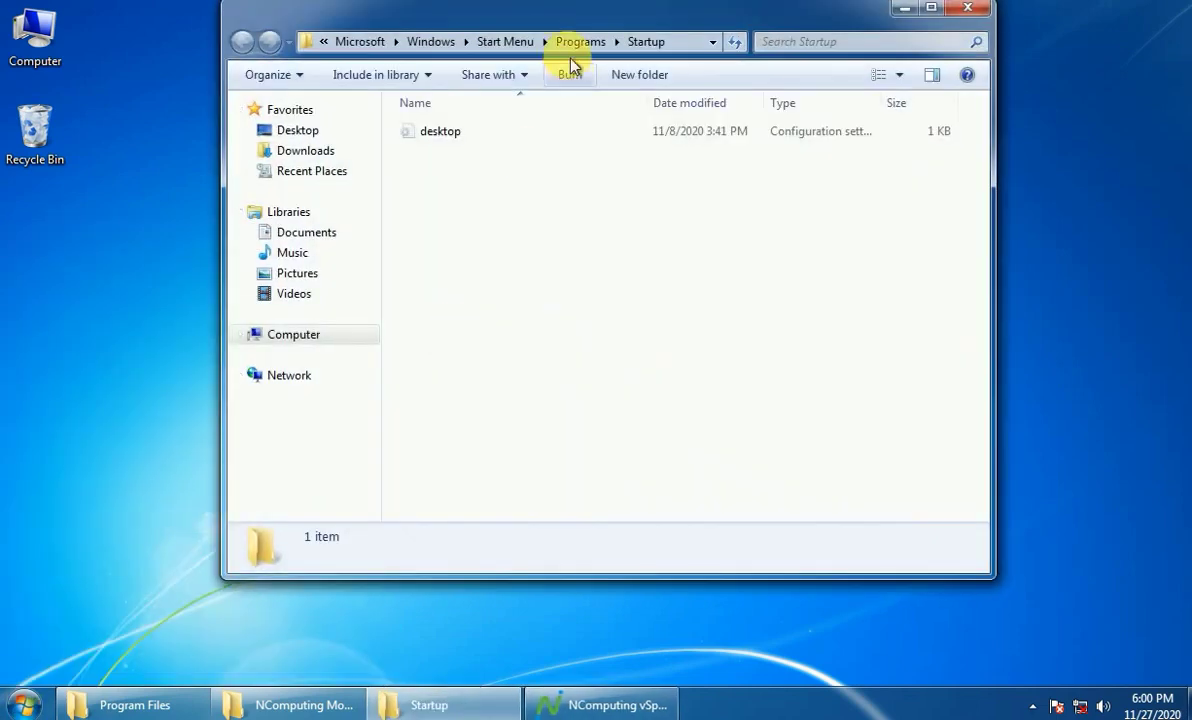
pyautogui.moveTo(567, 24); pyautogui.dragTo(513, 287)
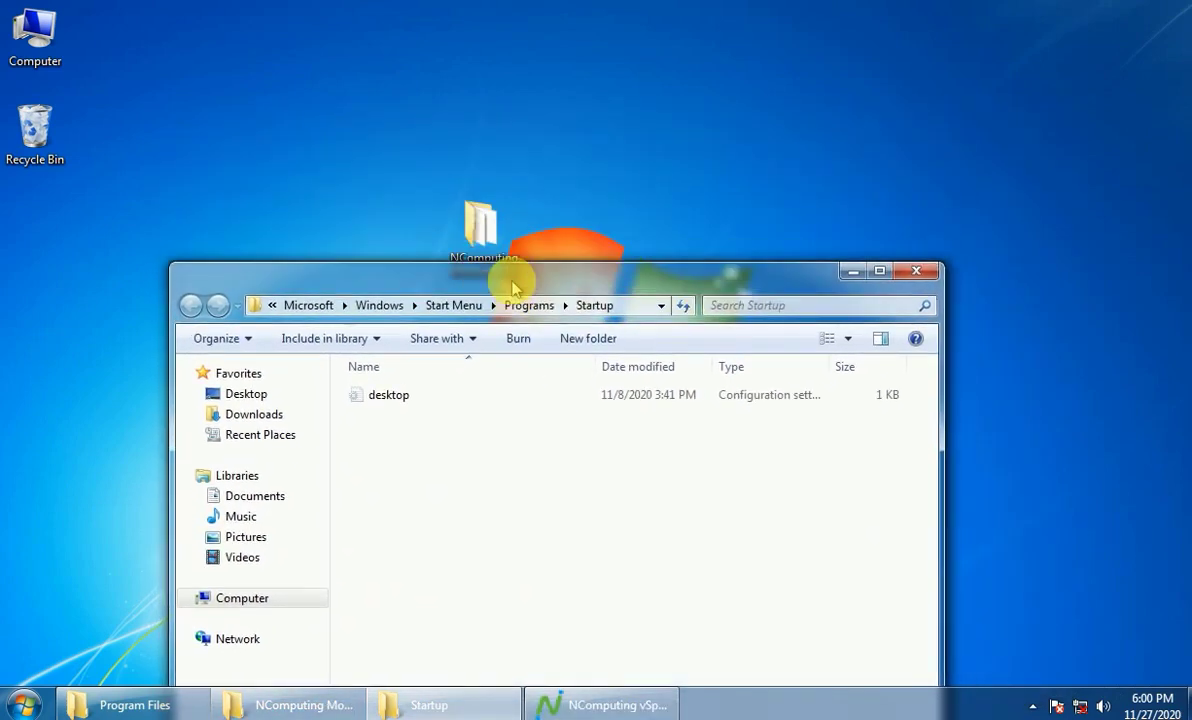
# Move the NComputingx550 application from the NComputing Monitor x550 folder into the Startup folder.
pyautogui.doubleClick(484, 246)
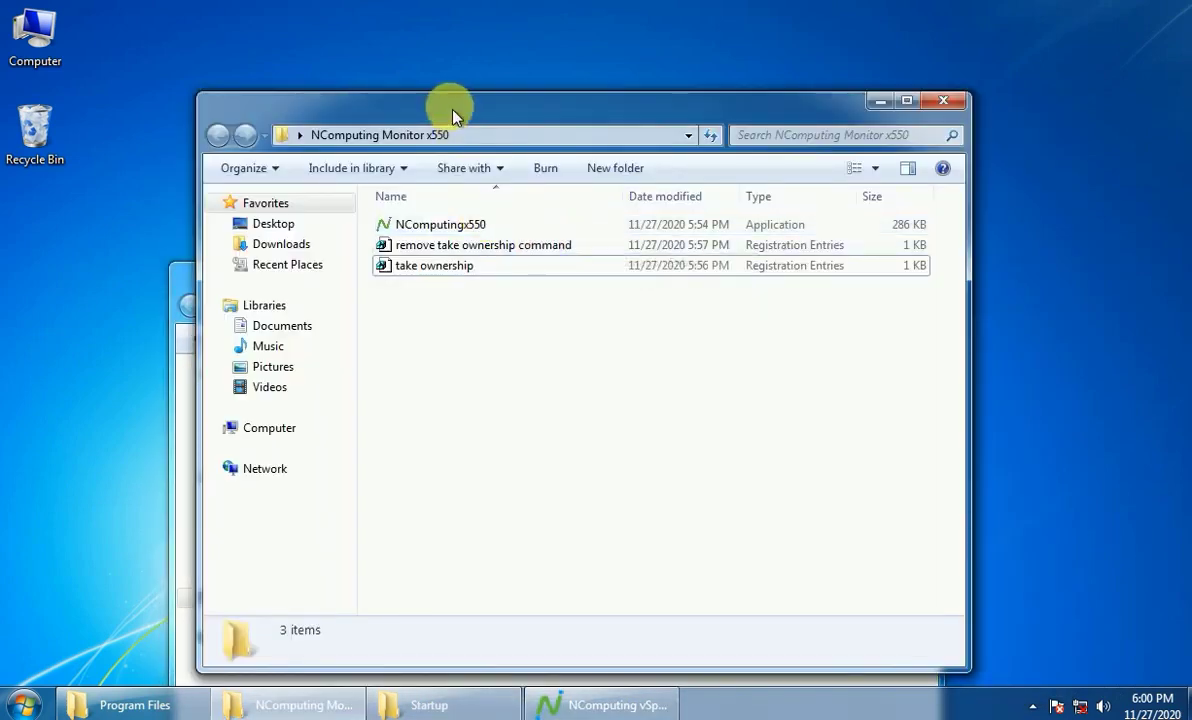
pyautogui.moveTo(452, 112); pyautogui.dragTo(843, 200)
pyautogui.moveTo(795, 312); pyautogui.dragTo(497, 519)
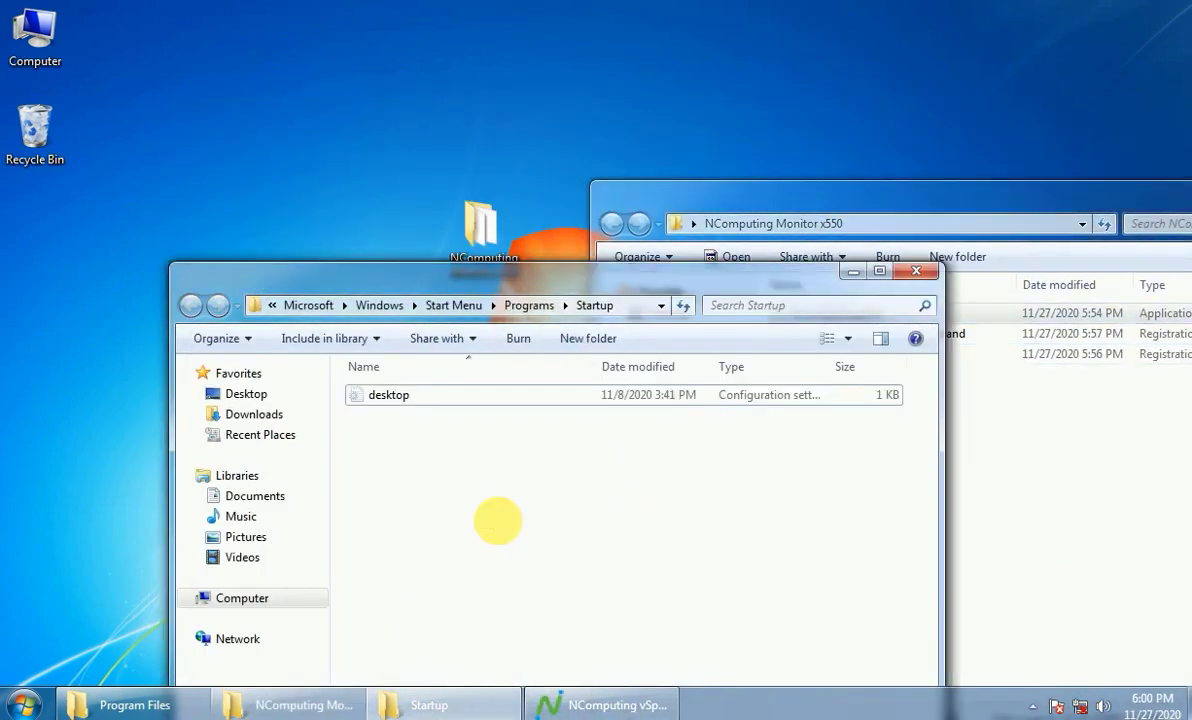
pyautogui.moveTo(474, 262); pyautogui.dragTo(390, 117)
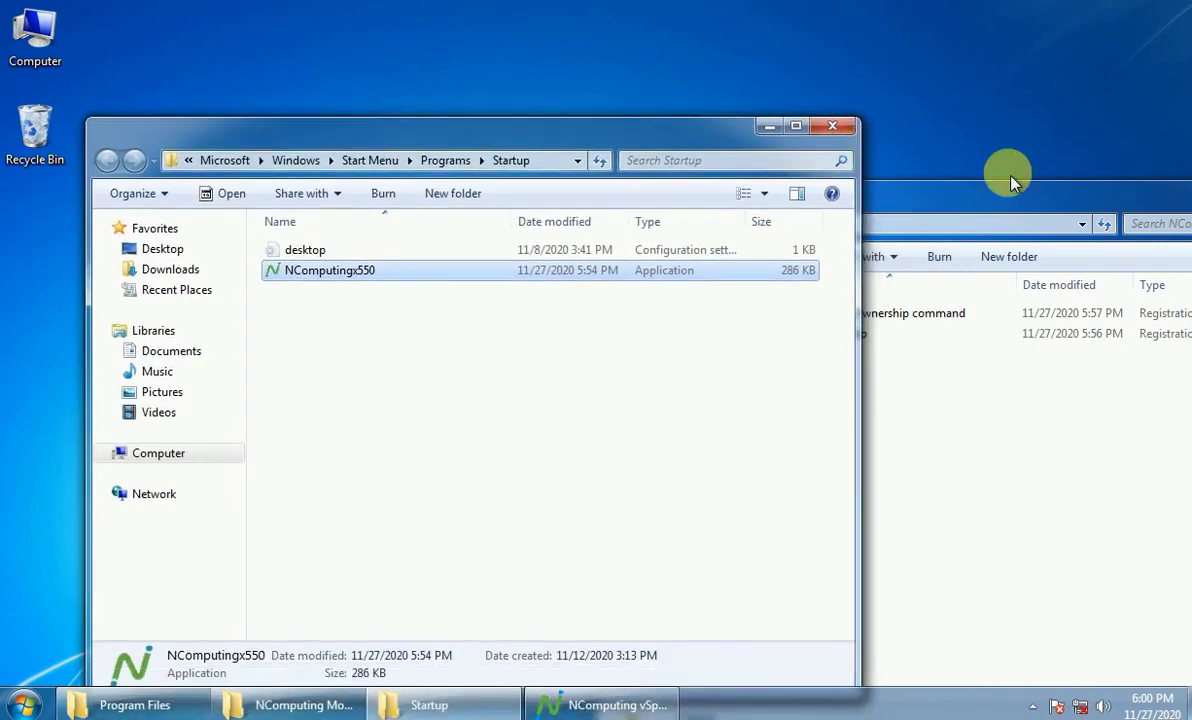
pyautogui.moveTo(1007, 197); pyautogui.dragTo(862, 212)
pyautogui.click(922, 192)
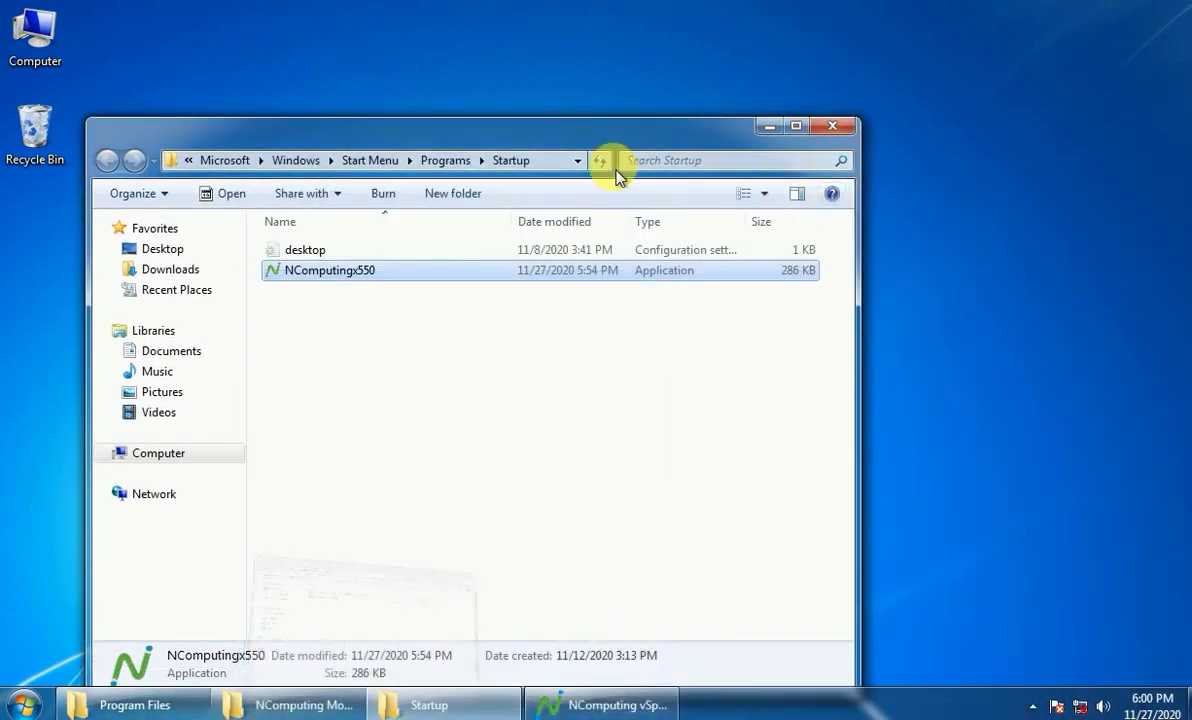
pyautogui.moveTo(588, 136); pyautogui.dragTo(650, 88)
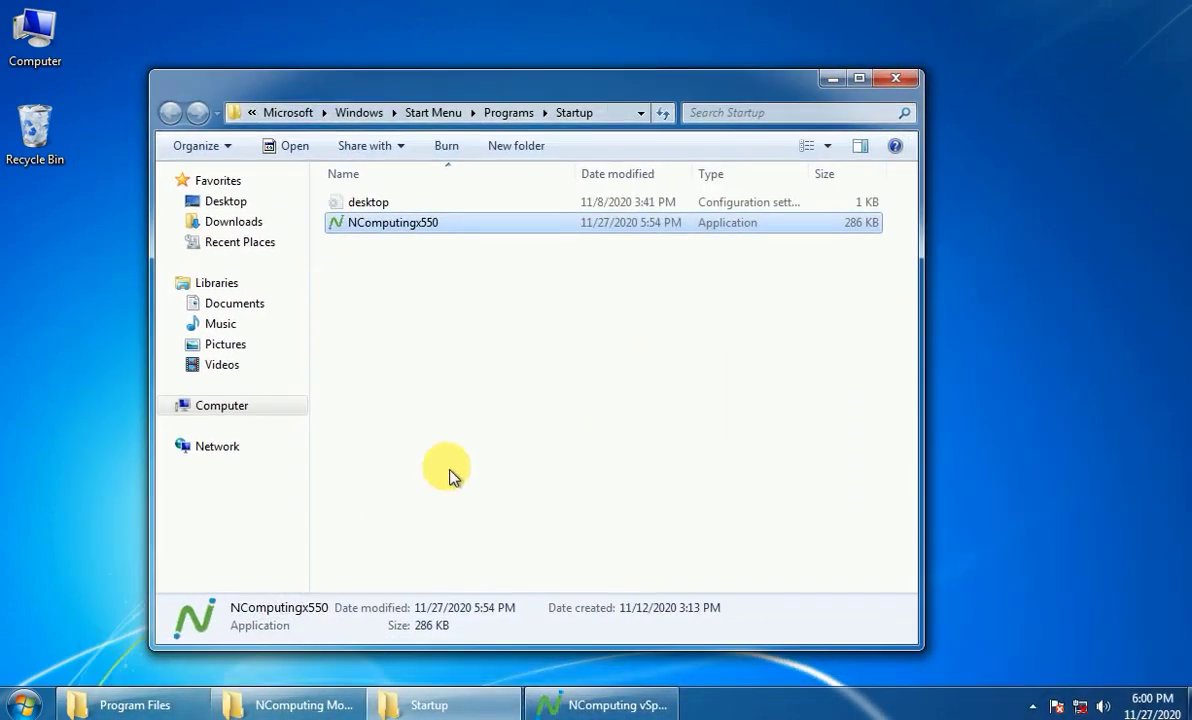
# Launch NComputingx550 from the Startup folder and apply C:\Program Files\NComputing\NComputing vSpace as the x550 installation folder.
pyautogui.doubleClick(392, 226)
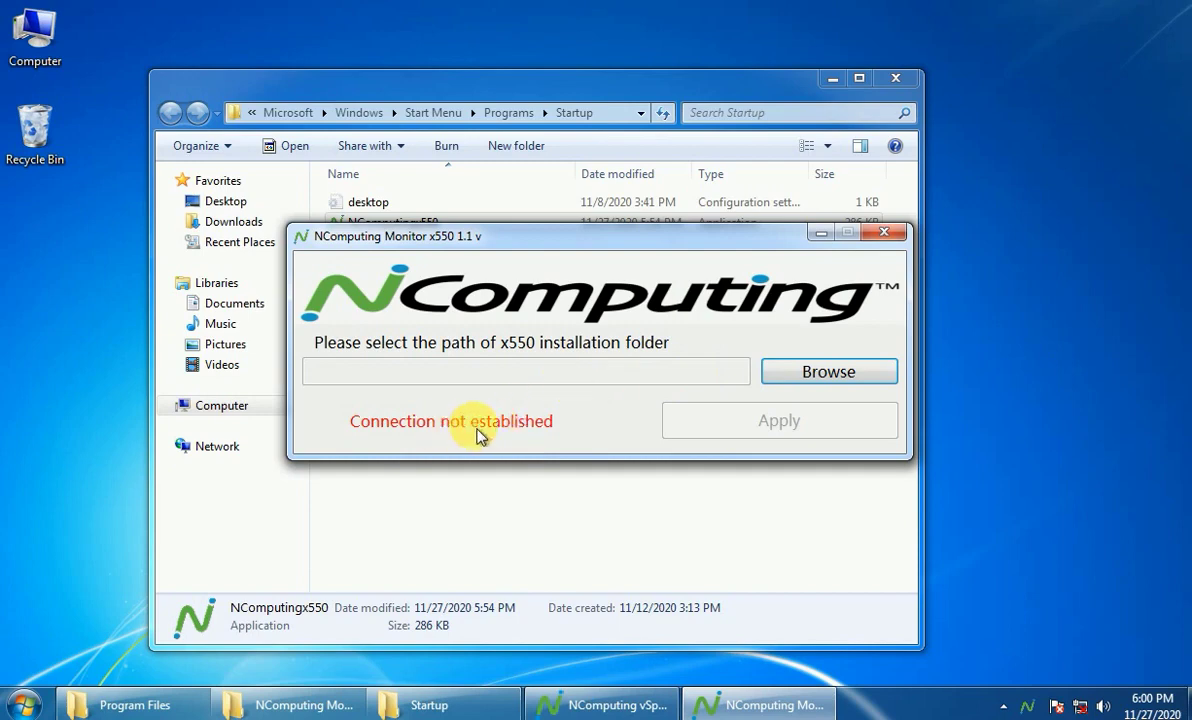
pyautogui.click(795, 380)
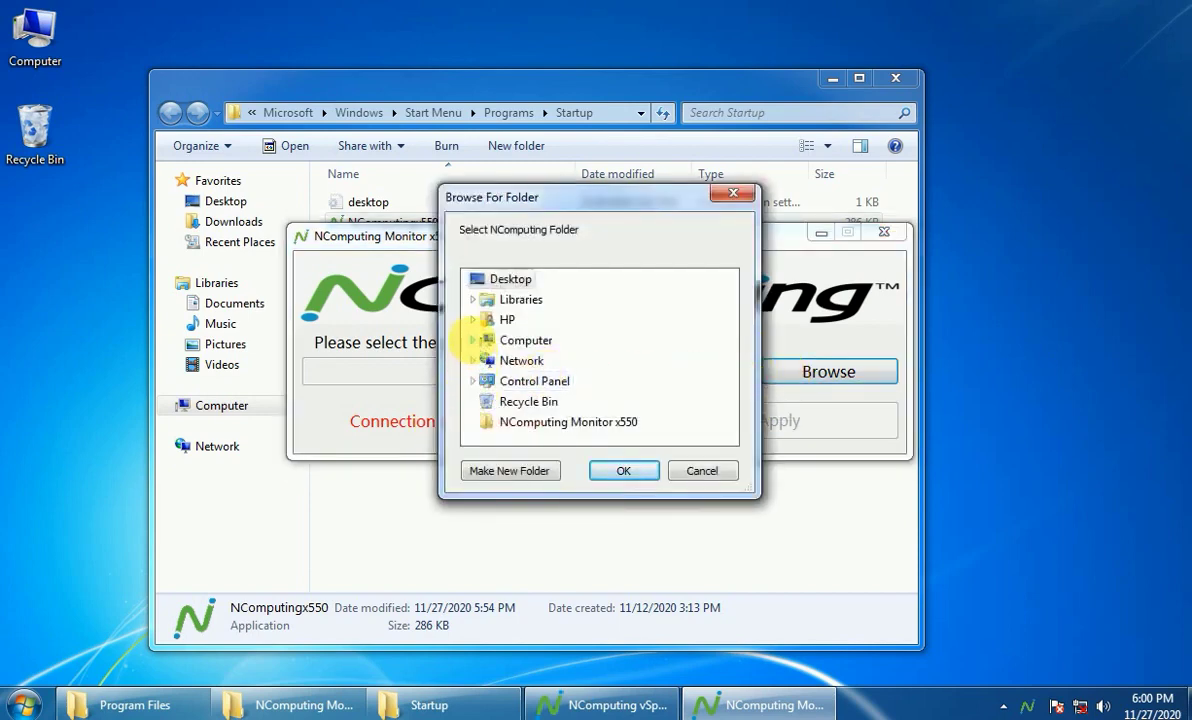
pyautogui.click(473, 340)
pyautogui.click(484, 362)
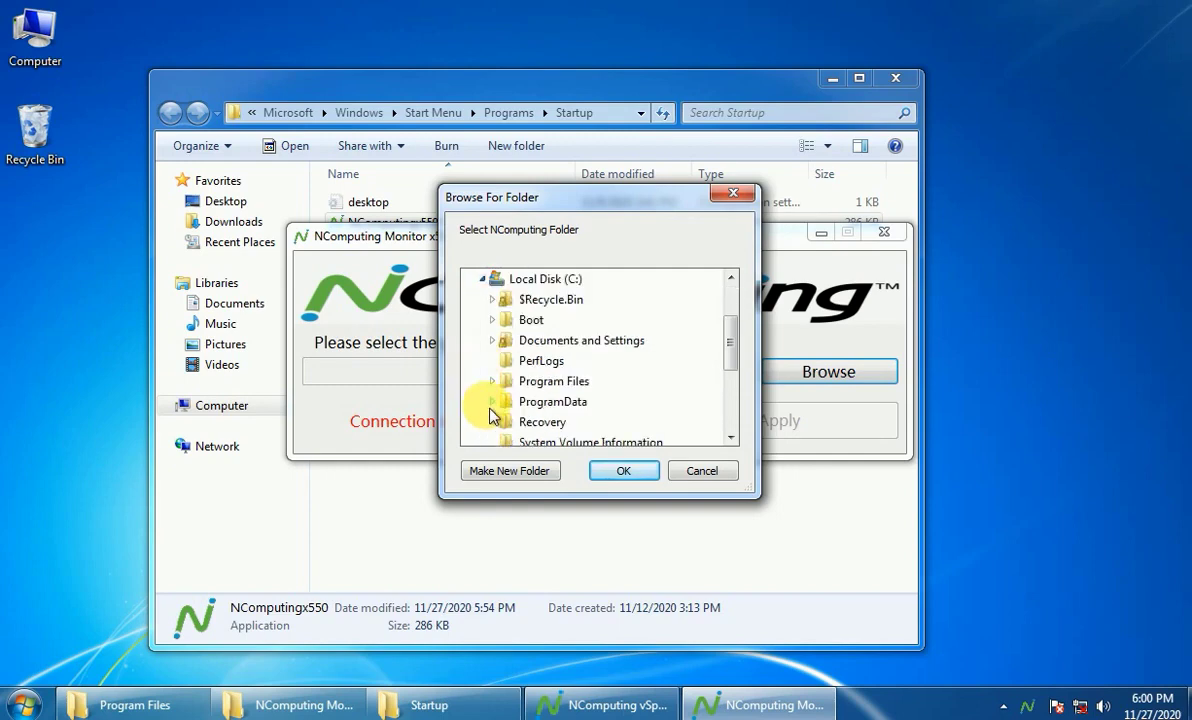
pyautogui.click(493, 385)
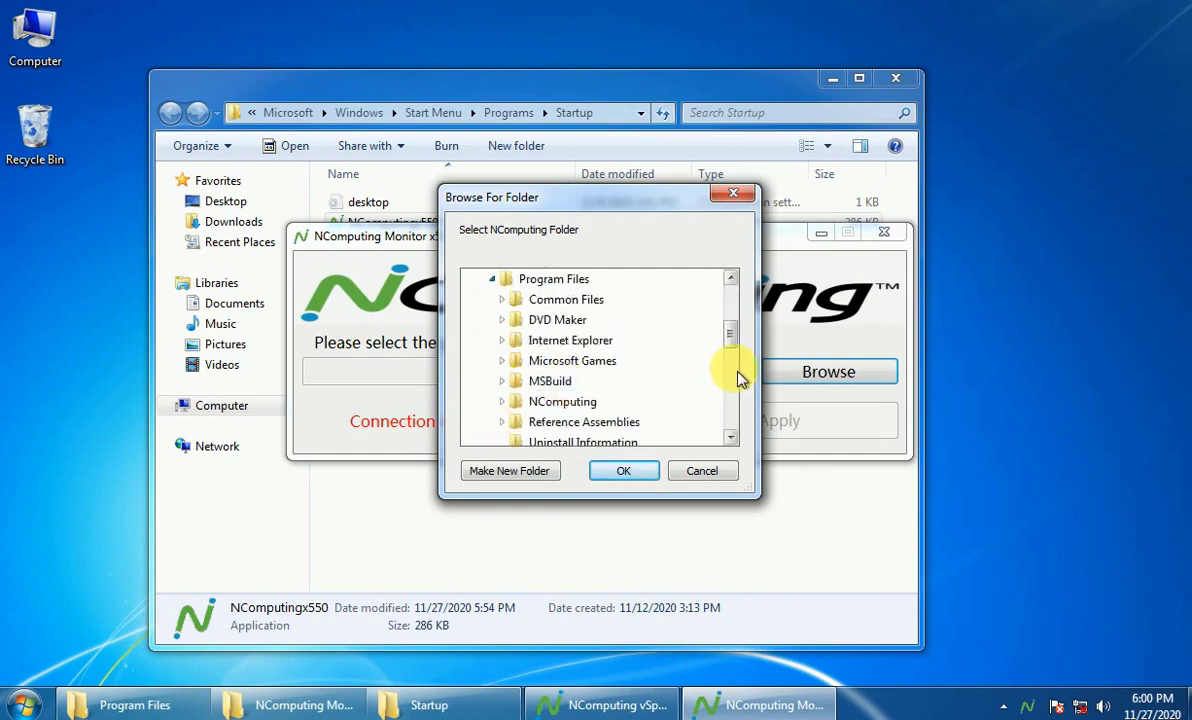
pyautogui.click(598, 403)
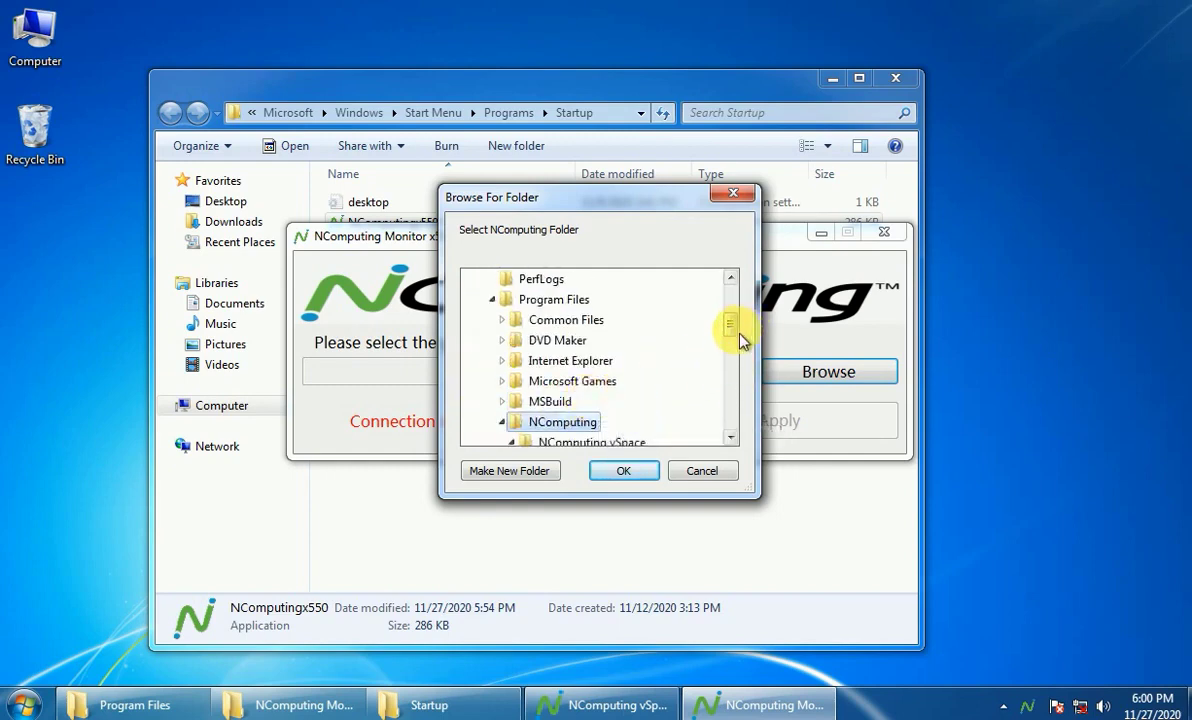
pyautogui.scroll(-1, 740, 338)
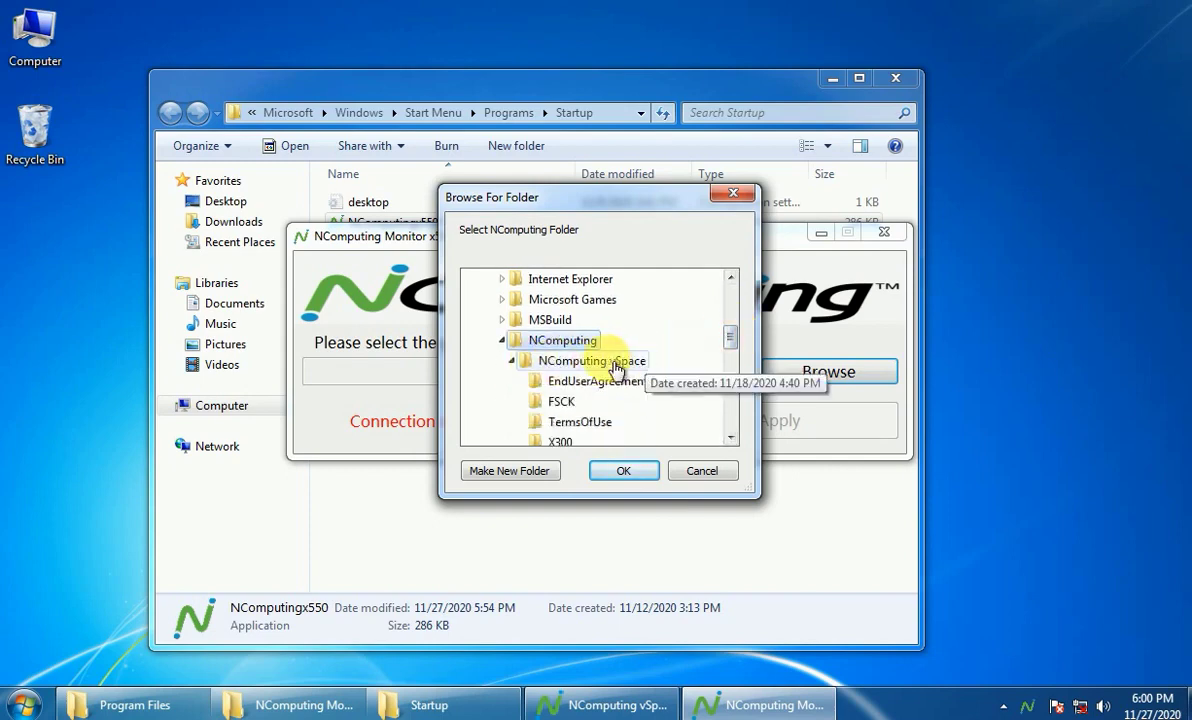
pyautogui.click(582, 362)
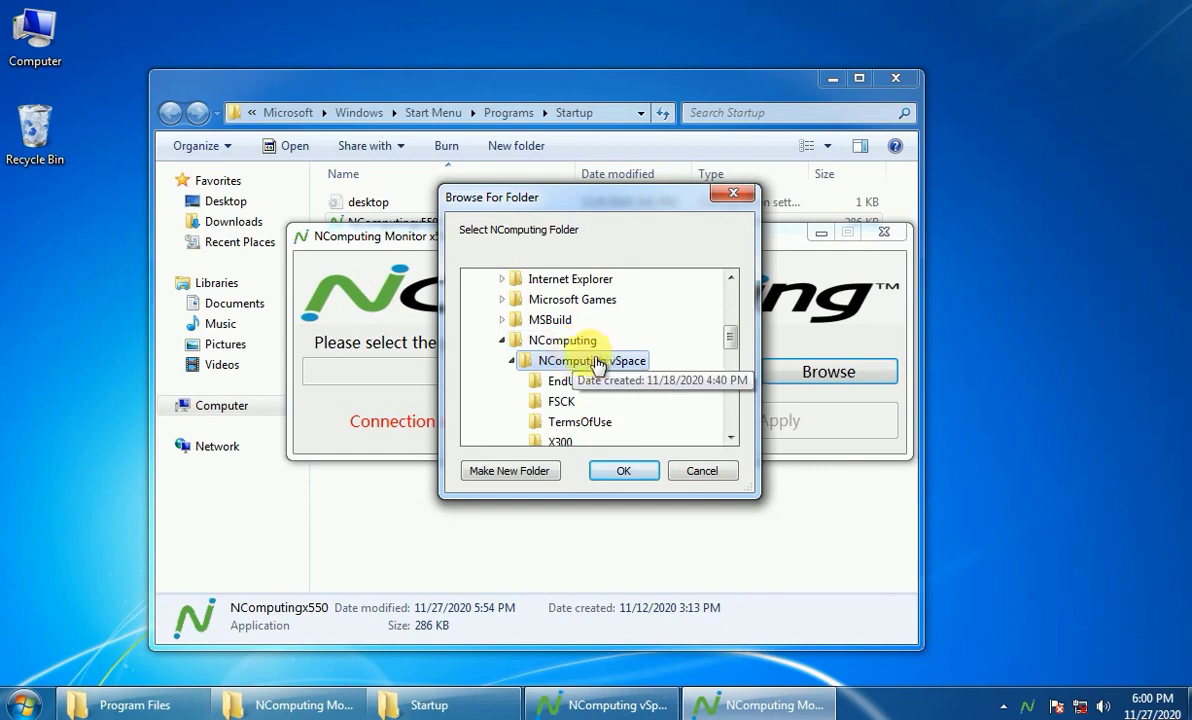
pyautogui.click(624, 471)
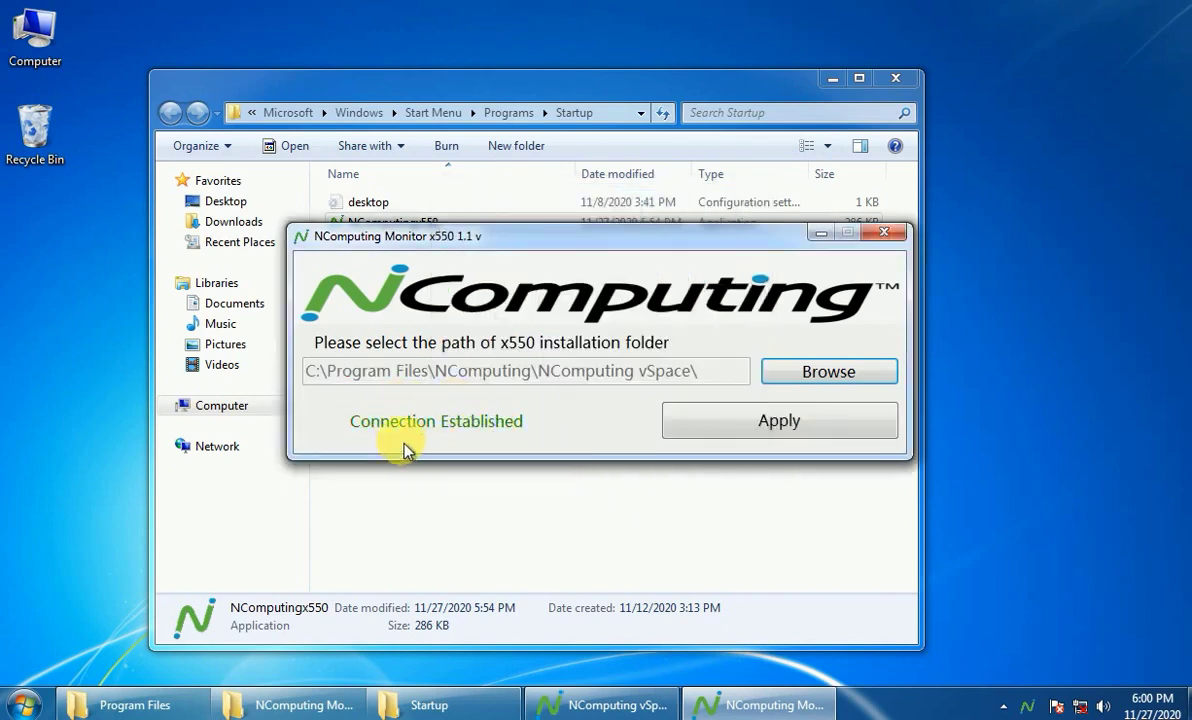
pyautogui.click(735, 433)
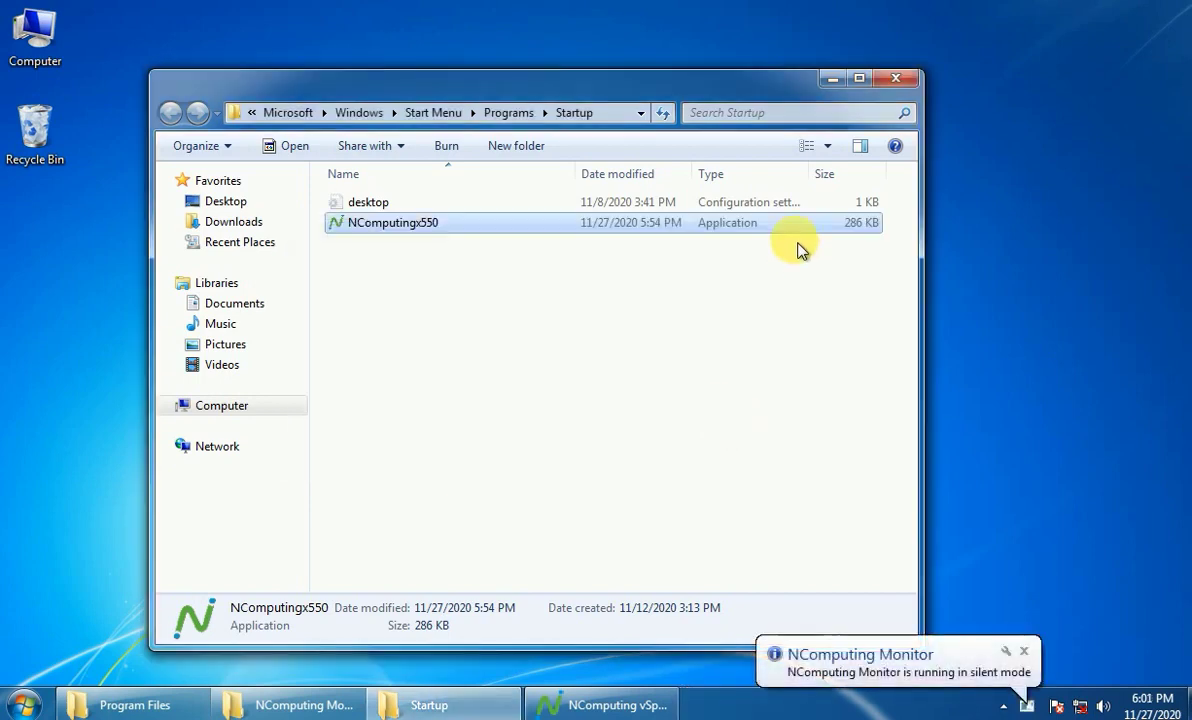
# Close the Startup folder window and refresh the desktop.
pyautogui.click(896, 80)
pyautogui.rightClick(530, 203)
pyautogui.click(568, 262)
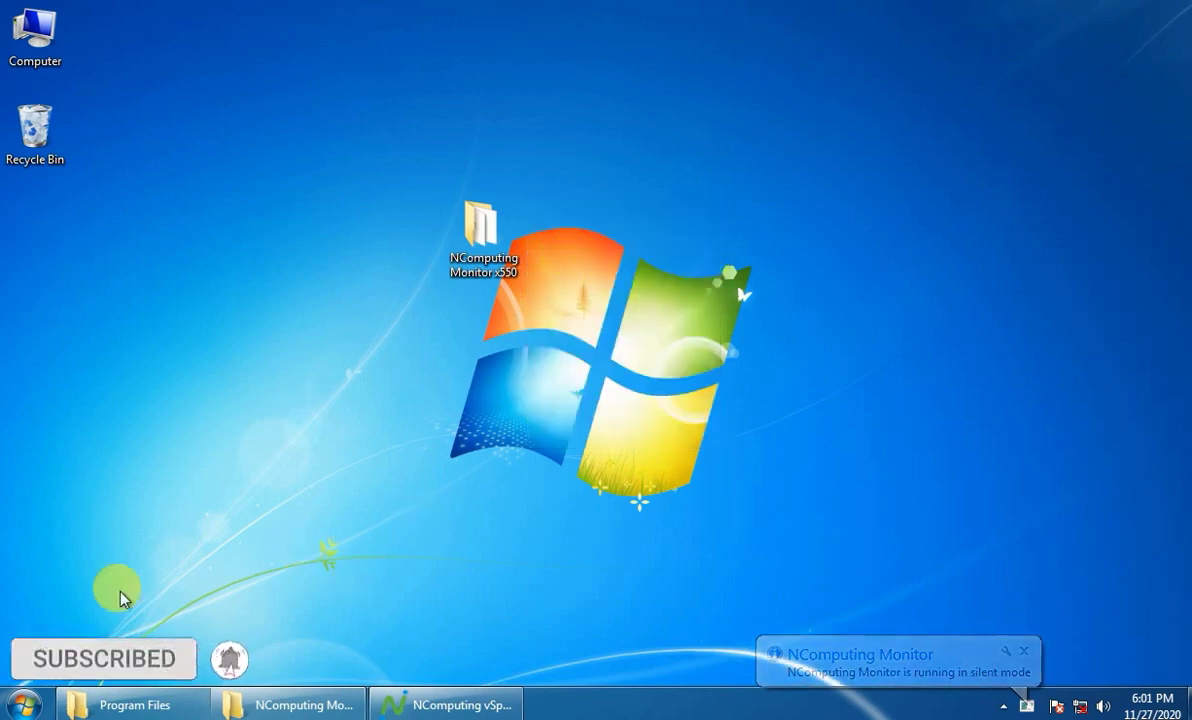
# Enable the Intel(R) PRO/1000 MT Network Connection adapter in Device Manager, then close Device Manager and the System window and refresh the desktop.
pyautogui.rightClick(57, 36)
pyautogui.click(133, 225)
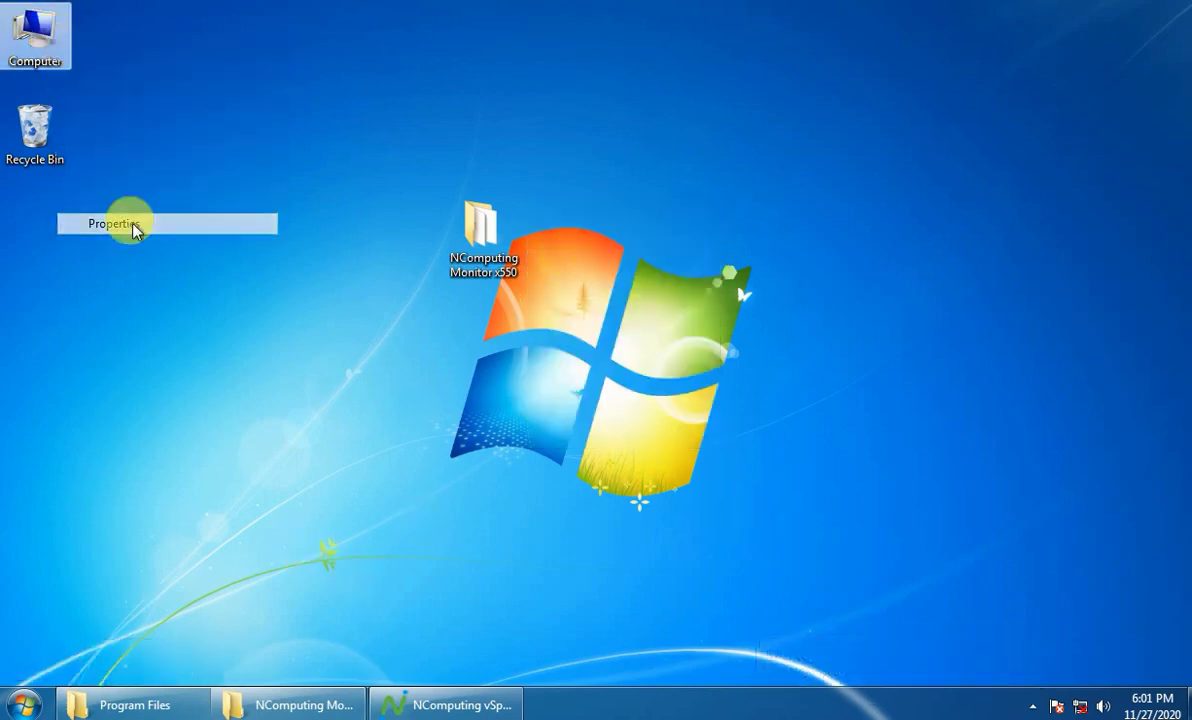
pyautogui.click(360, 200)
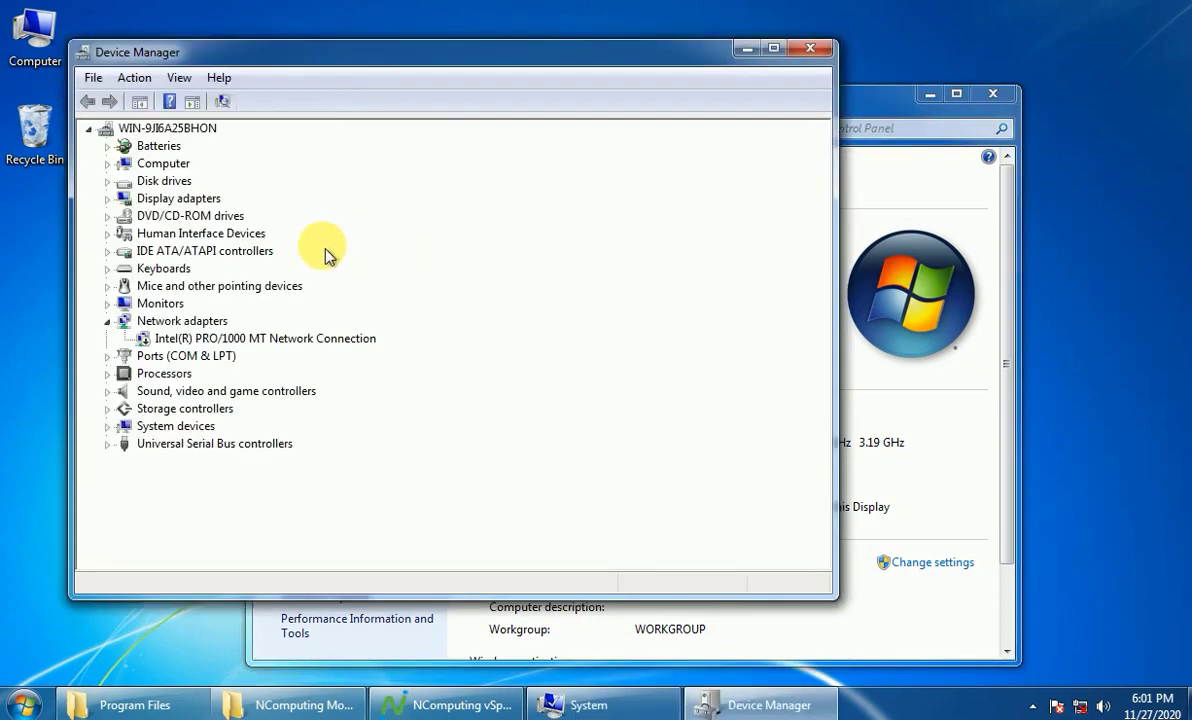
pyautogui.rightClick(190, 338)
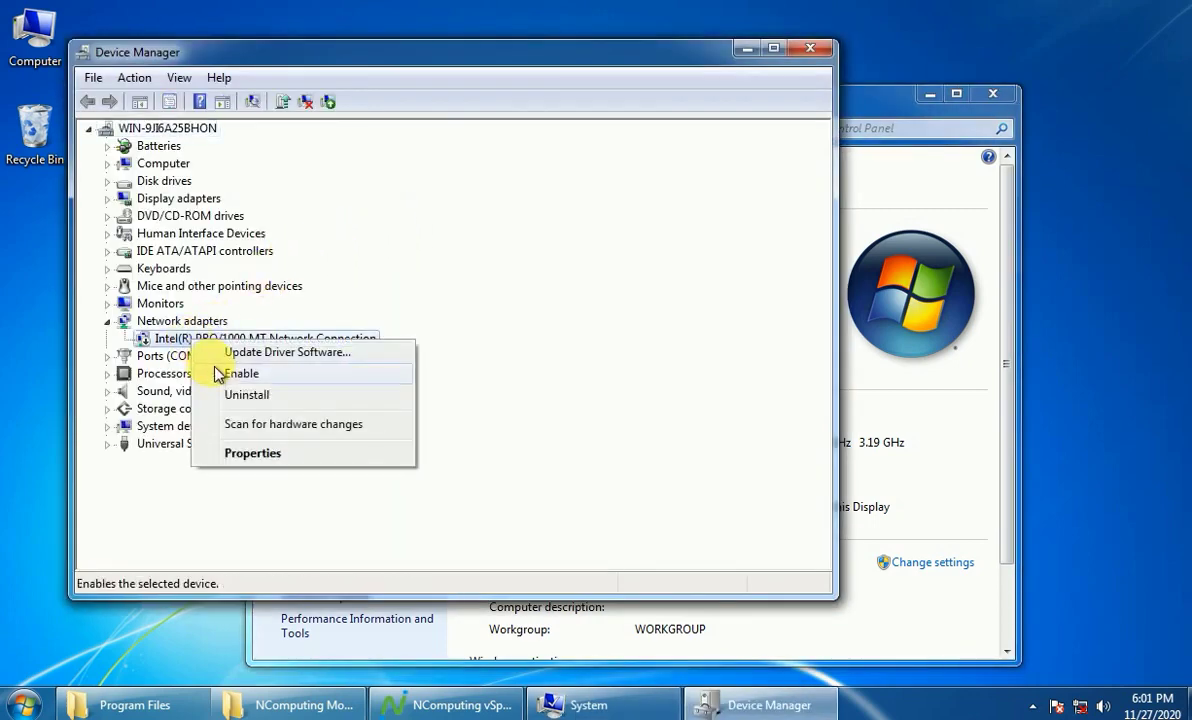
pyautogui.click(236, 373)
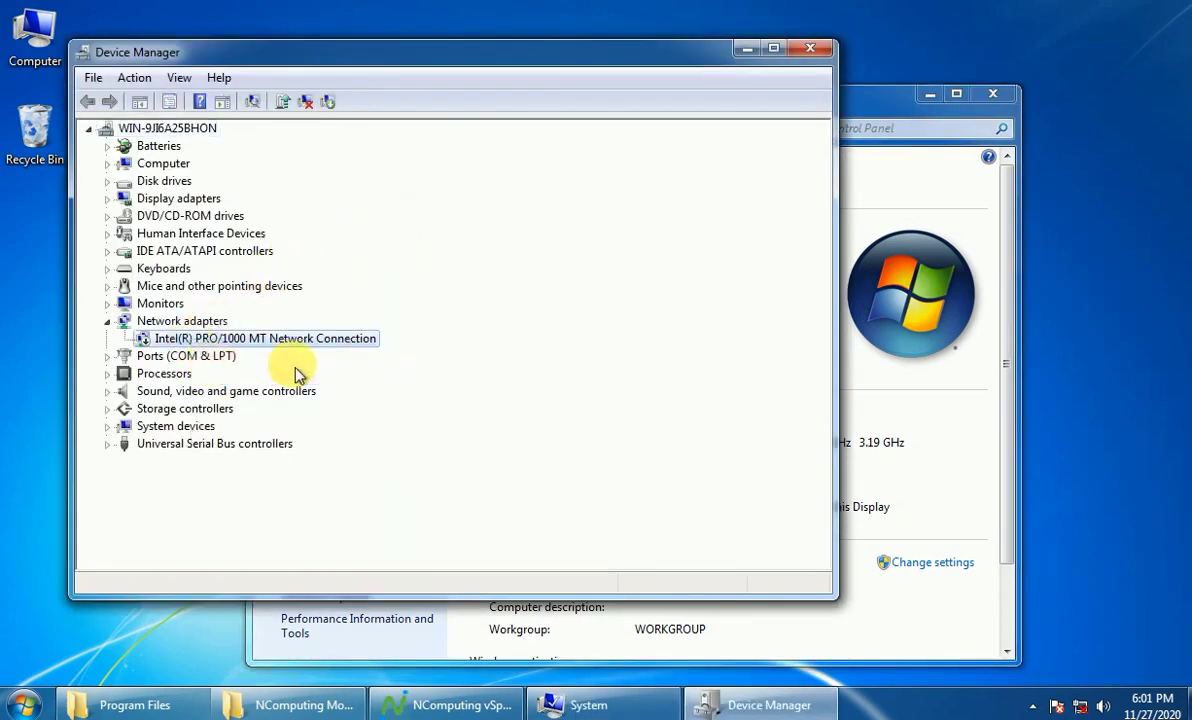
pyautogui.click(811, 50)
pyautogui.click(995, 95)
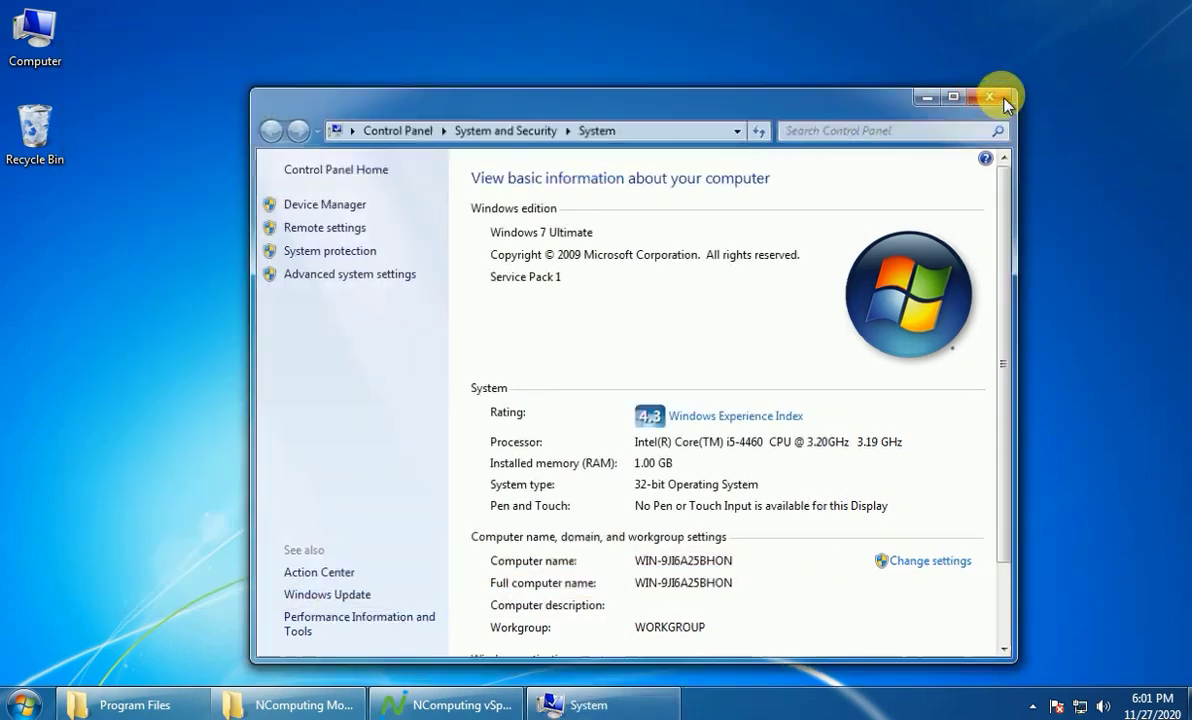
pyautogui.rightClick(844, 190)
pyautogui.click(872, 246)
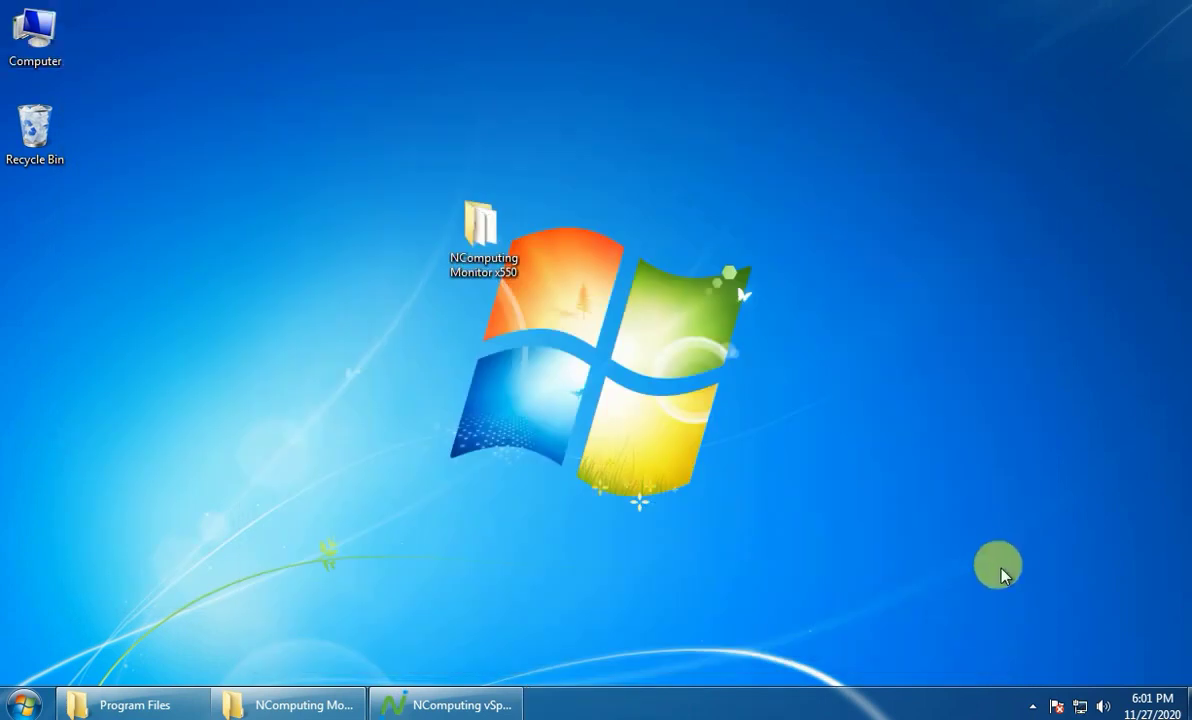
# Switch to the NComputing vSpace Management Console and review its License Information and System Settings pages.
pyautogui.click(458, 702)
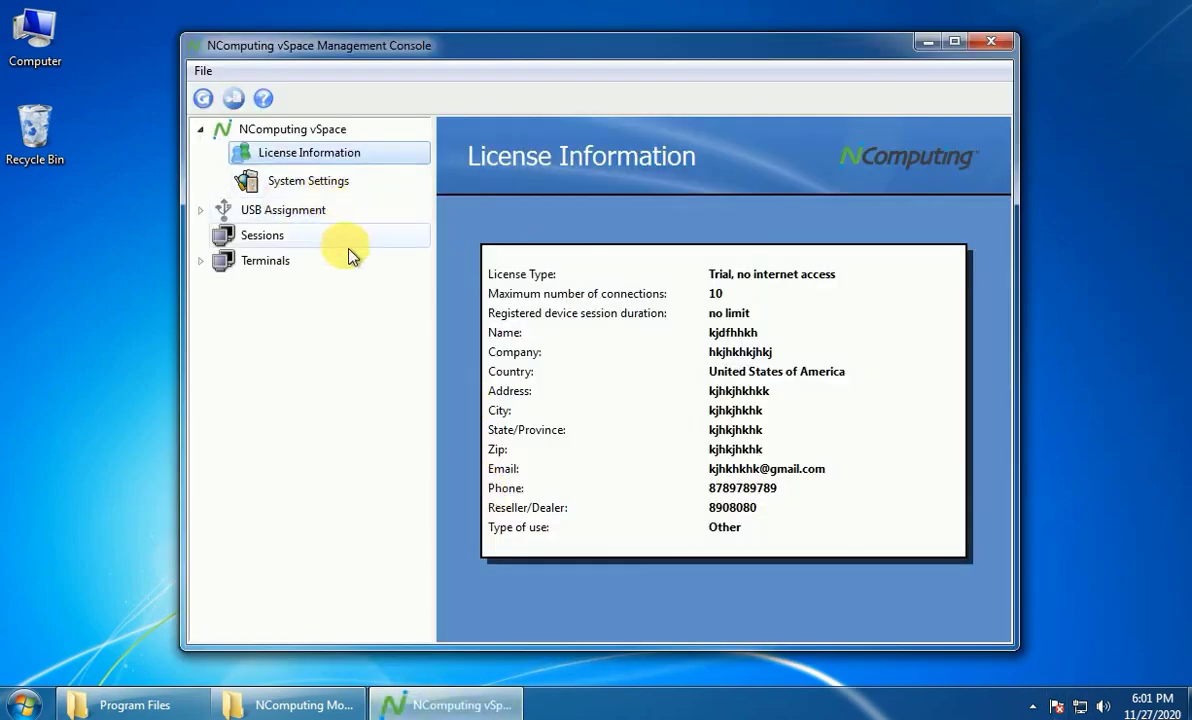
pyautogui.click(310, 182)
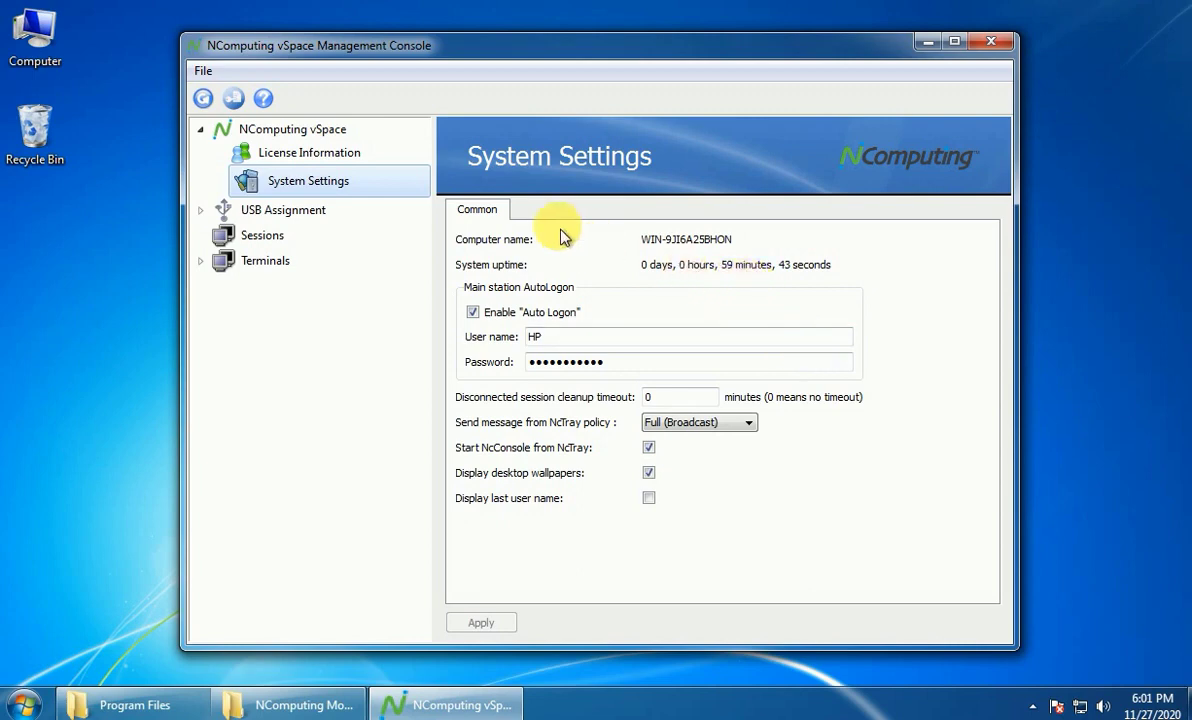
pyautogui.click(309, 150)
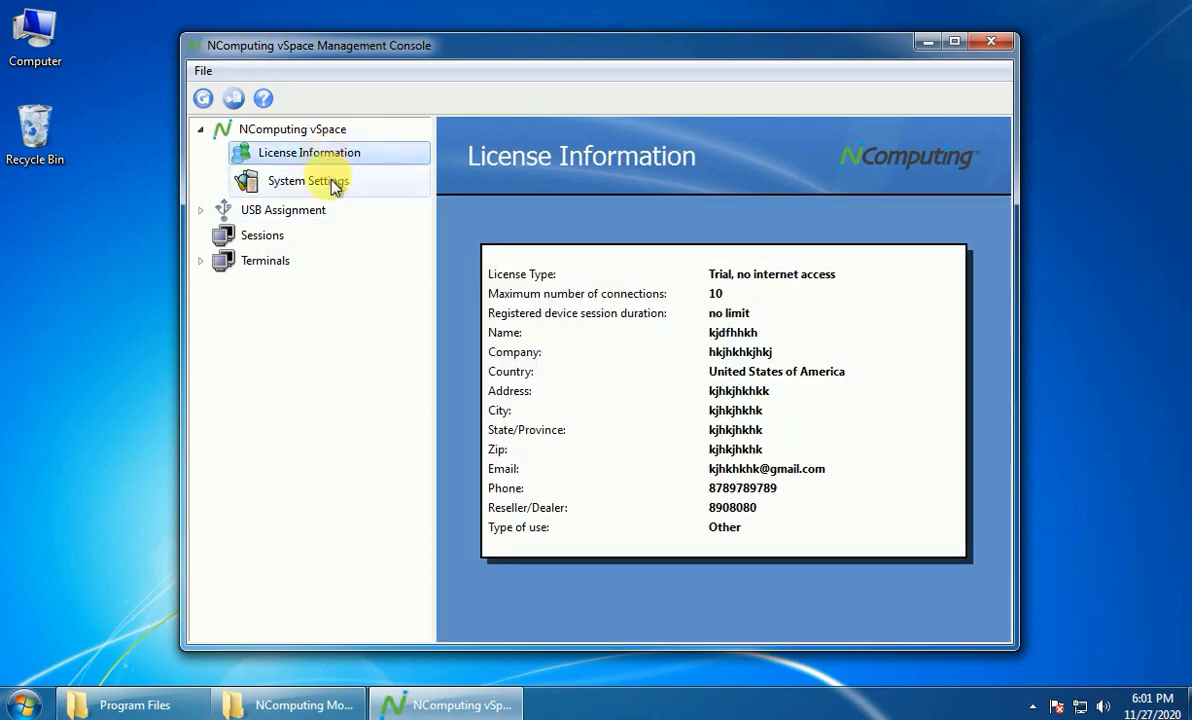
pyautogui.click(333, 184)
pyautogui.click(335, 160)
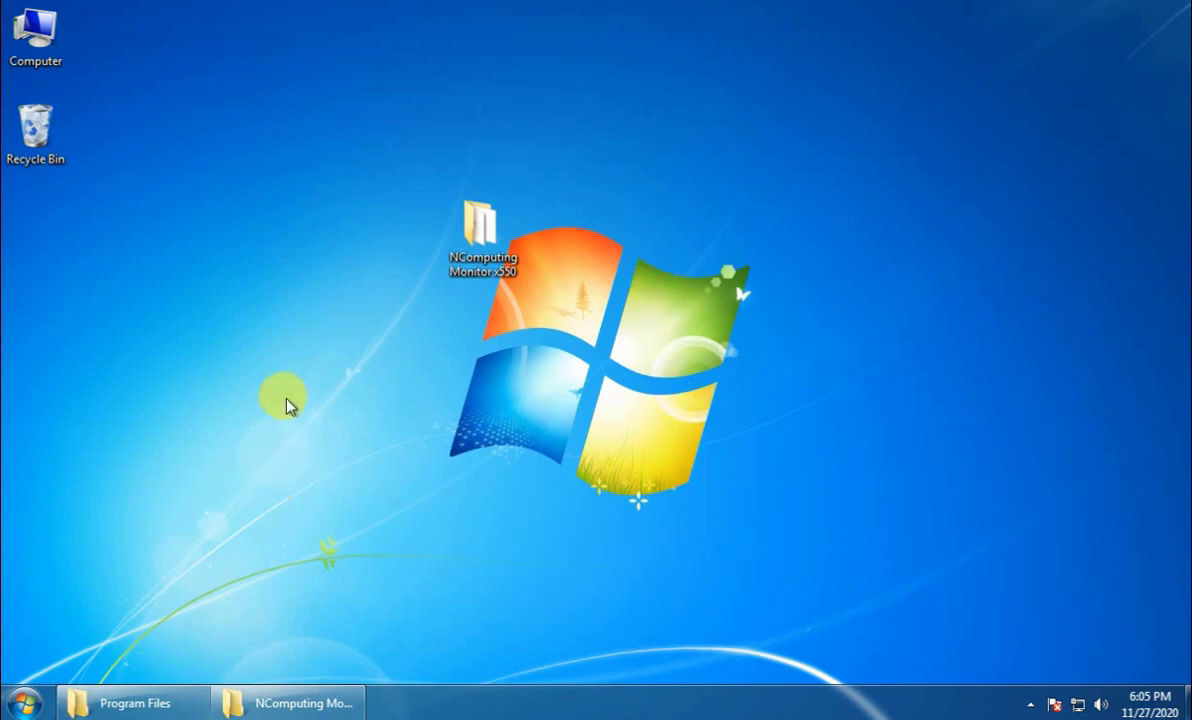
# Refresh the desktop and restart the computer.
pyautogui.rightClick(286, 399)
pyautogui.click(310, 450)
pyautogui.click(21, 705)
pyautogui.moveTo(339, 654)
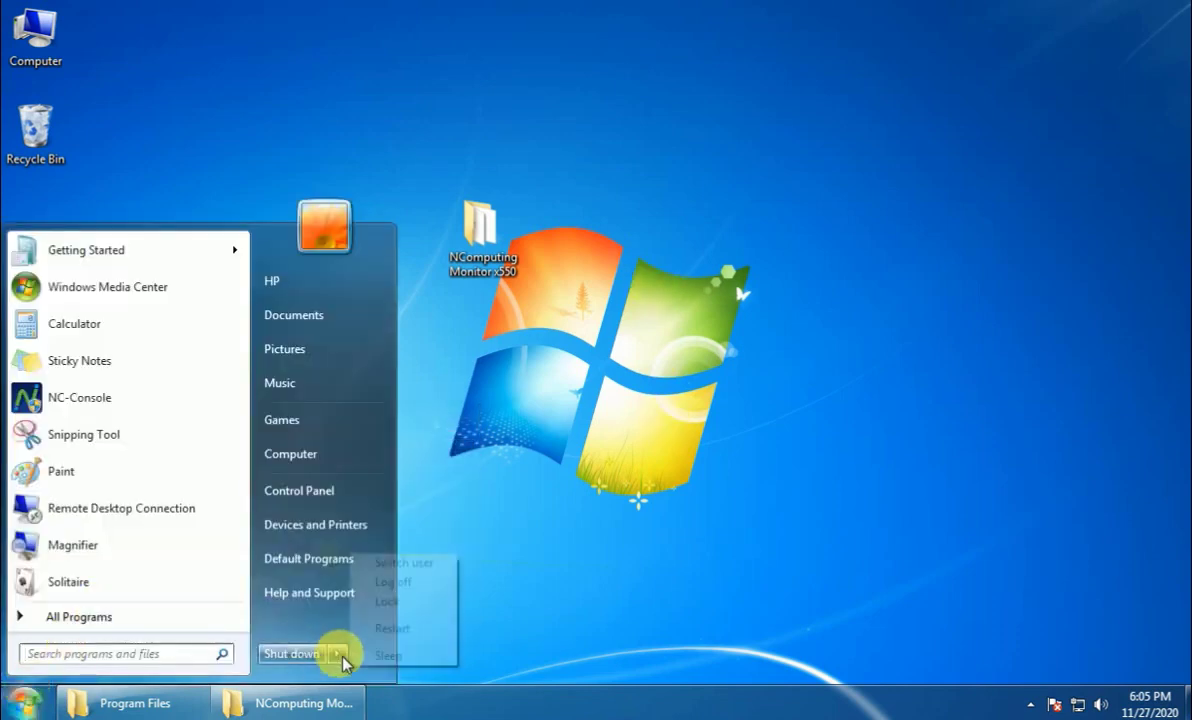
pyautogui.click(397, 632)
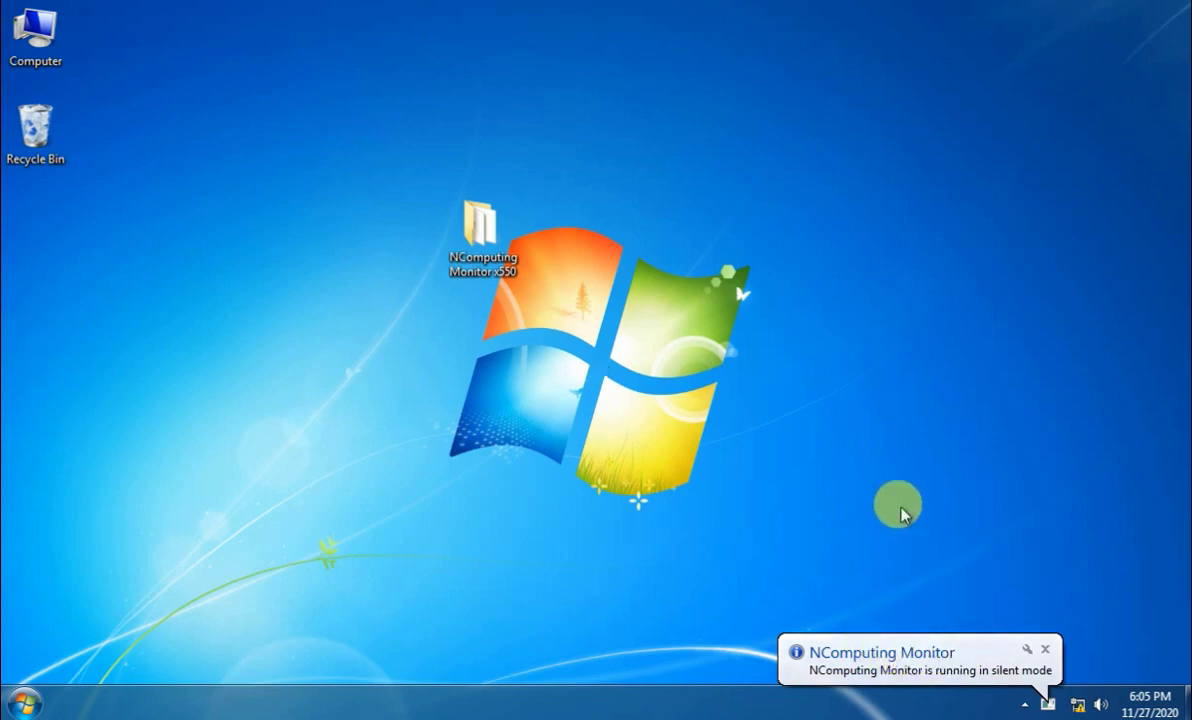
# Open NComputing Monitor x550 from the hidden notification icons to check its installation path and connection status, then minimize it and refresh the desktop.
pyautogui.click(1050, 705)
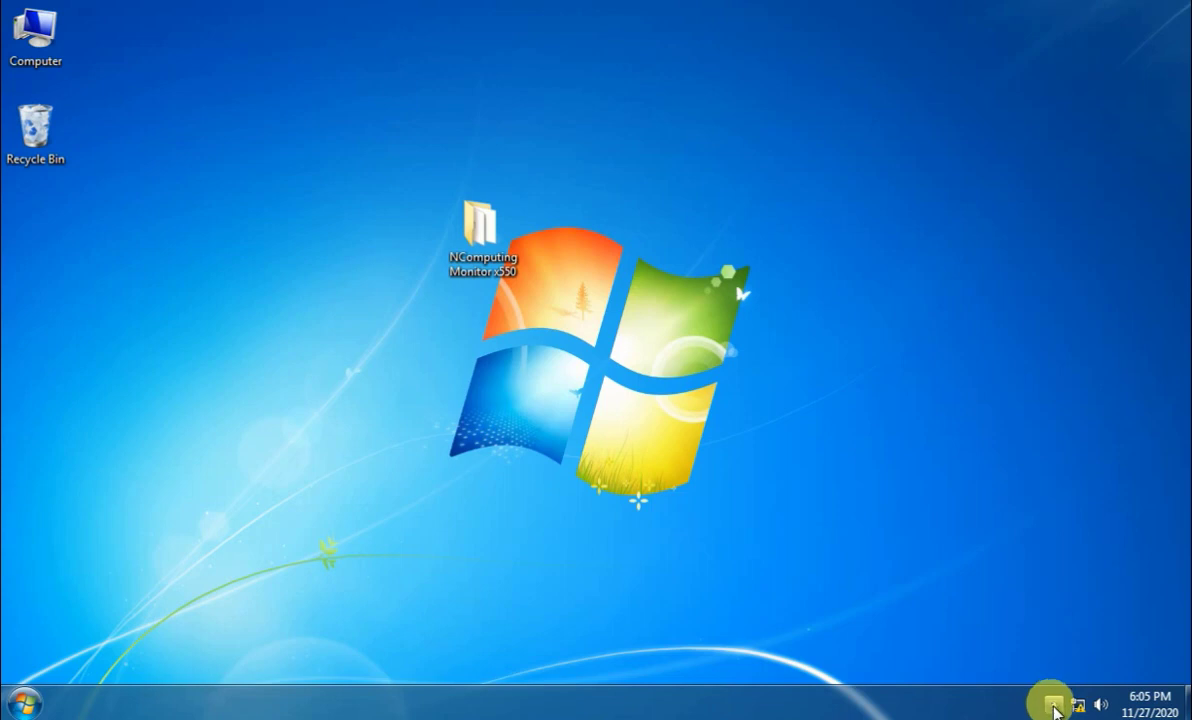
pyautogui.click(1054, 706)
pyautogui.click(1021, 606)
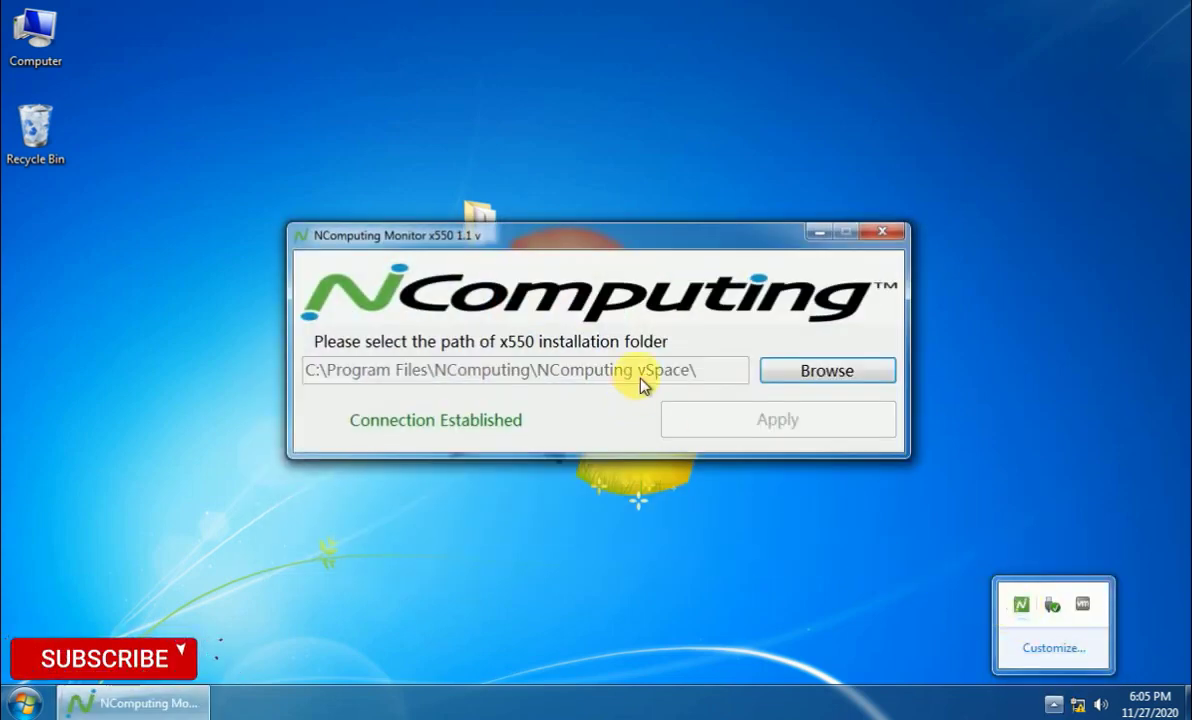
pyautogui.click(818, 236)
pyautogui.rightClick(796, 377)
pyautogui.click(832, 431)
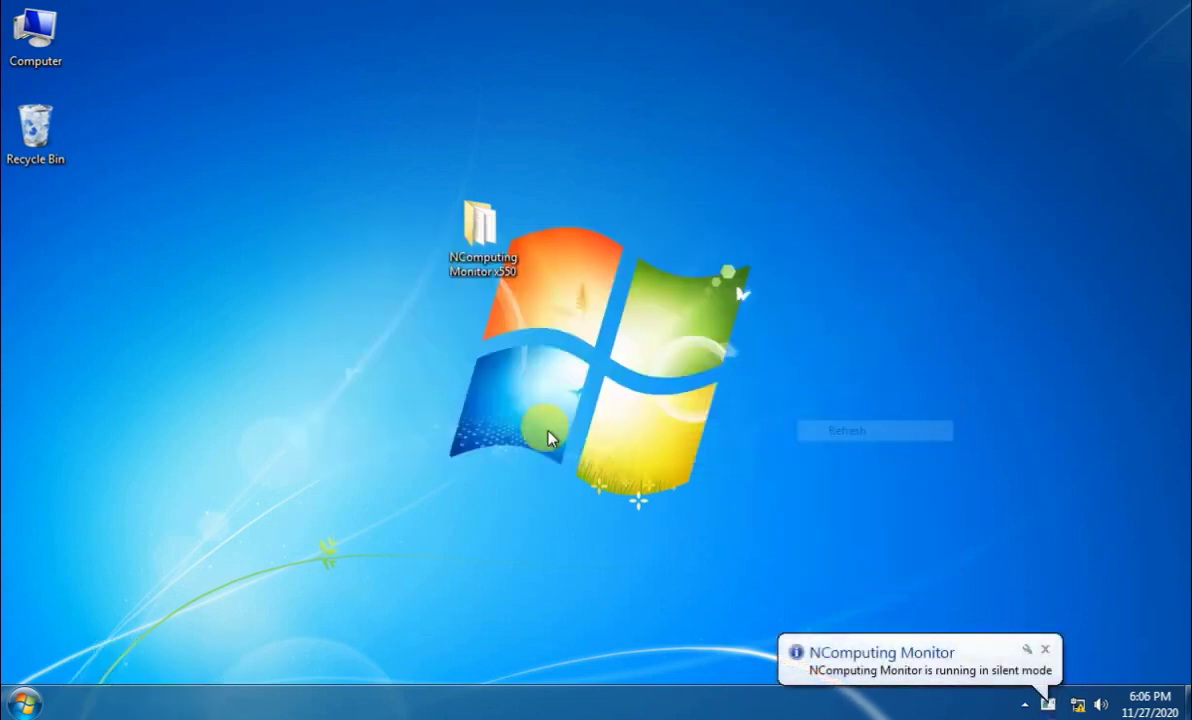